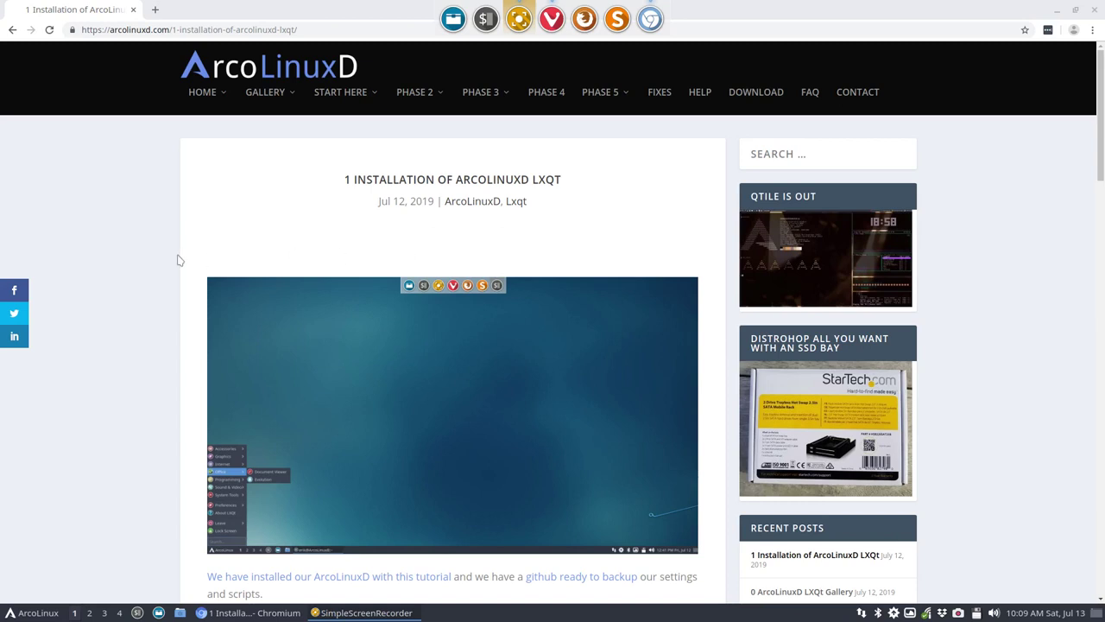
Bring Chromium forward and scroll through the ArcoLinuxD article
{"action": "left_click", "coordinate": [161, 256]}
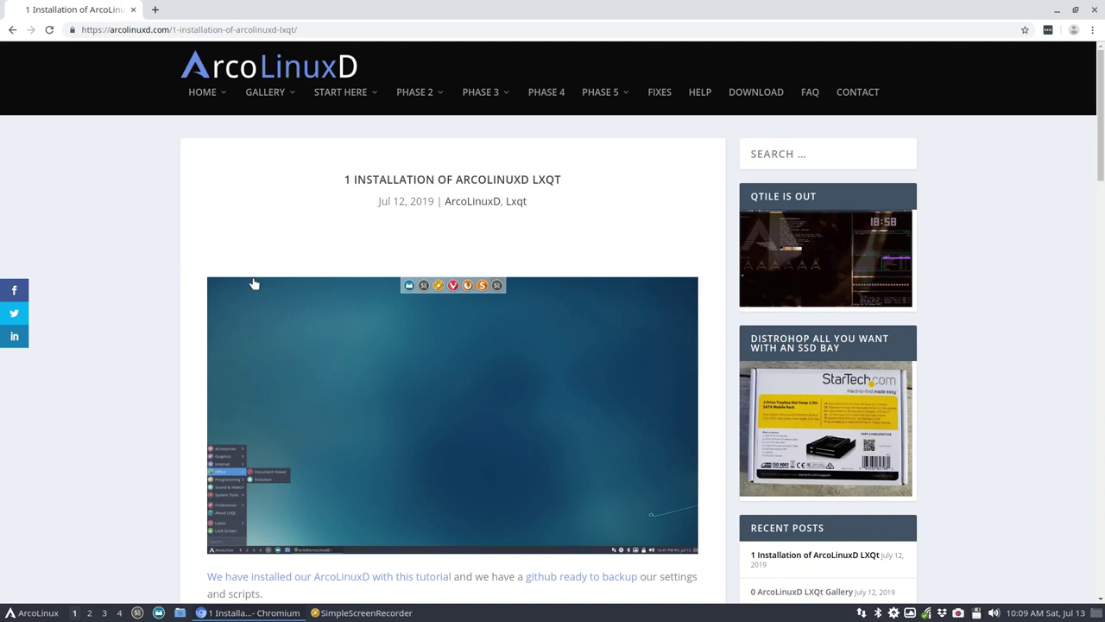
{"action": "scroll", "coordinate": [256, 284], "scroll_direction": "down", "scroll_amount": 3}
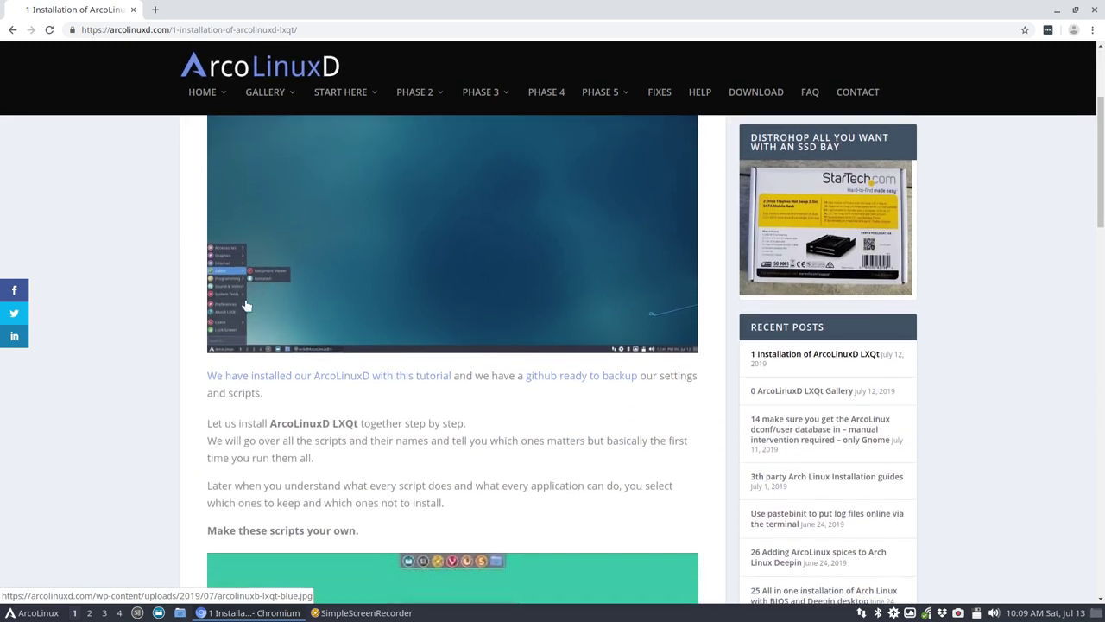
{"action": "scroll", "coordinate": [181, 345], "scroll_direction": "down", "scroll_amount": 3}
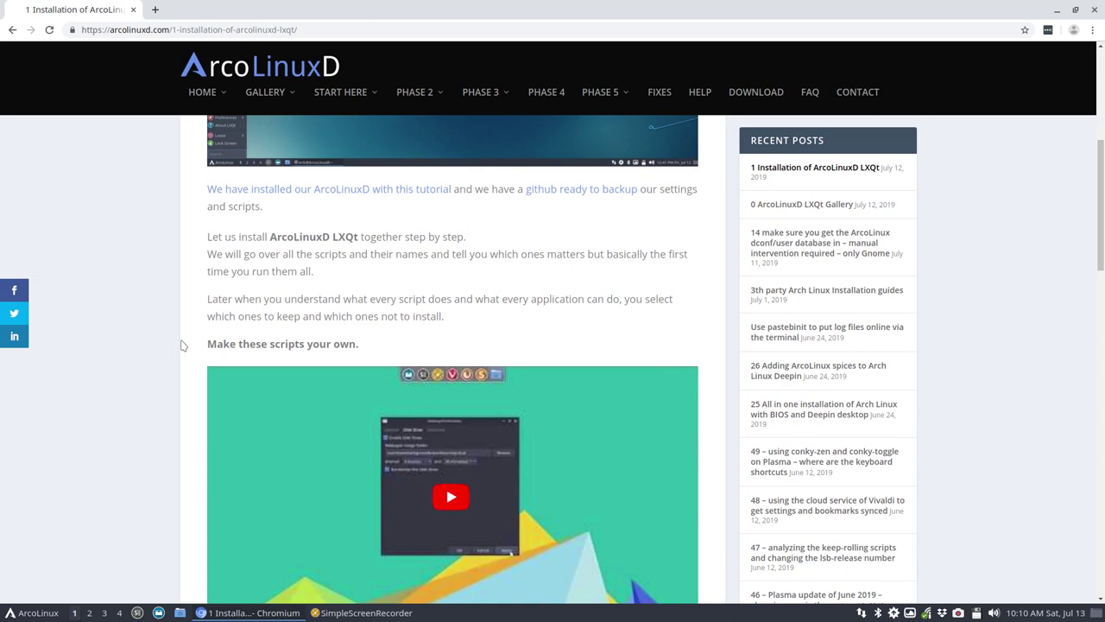
{"action": "scroll", "coordinate": [182, 345], "scroll_direction": "up", "scroll_amount": 6}
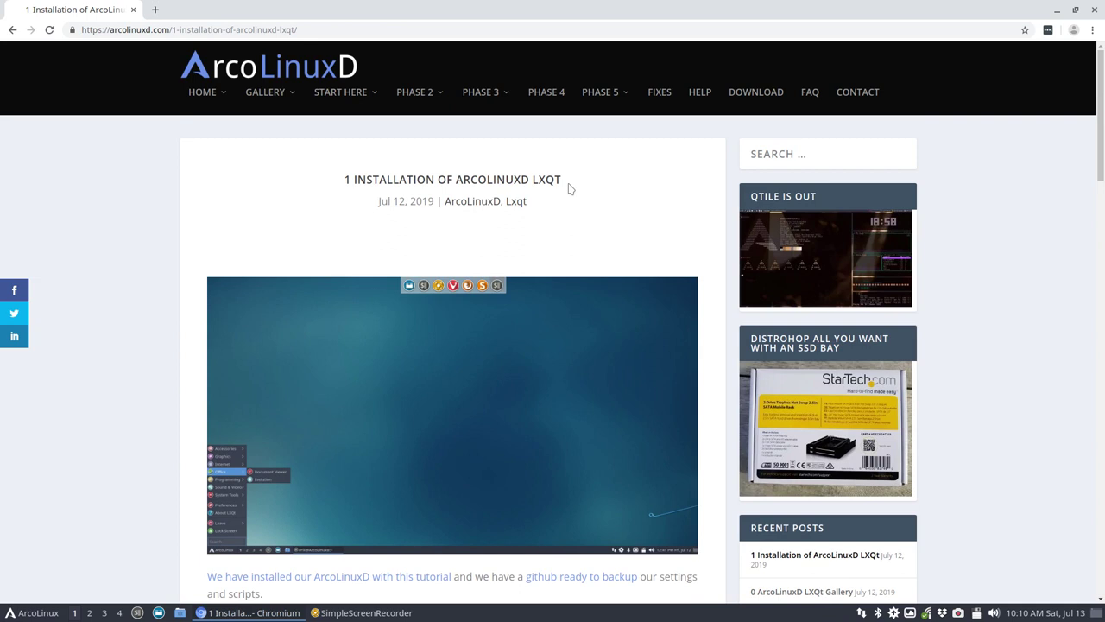
{"action": "scroll", "coordinate": [569, 188], "scroll_direction": "down", "scroll_amount": 7}
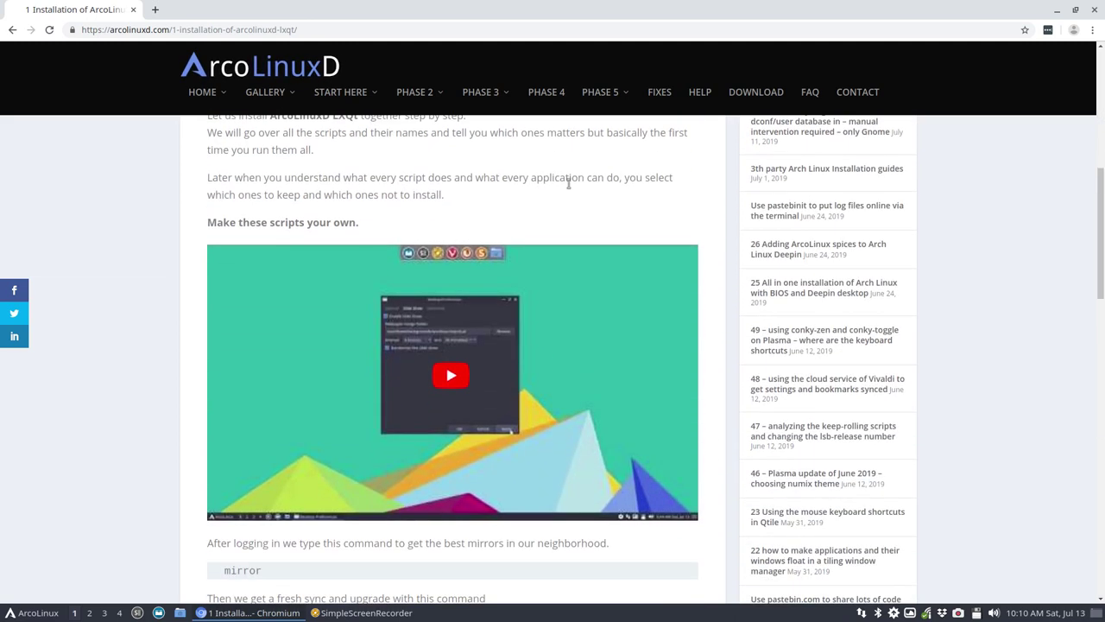
{"action": "scroll", "coordinate": [565, 190], "scroll_direction": "down", "scroll_amount": 2}
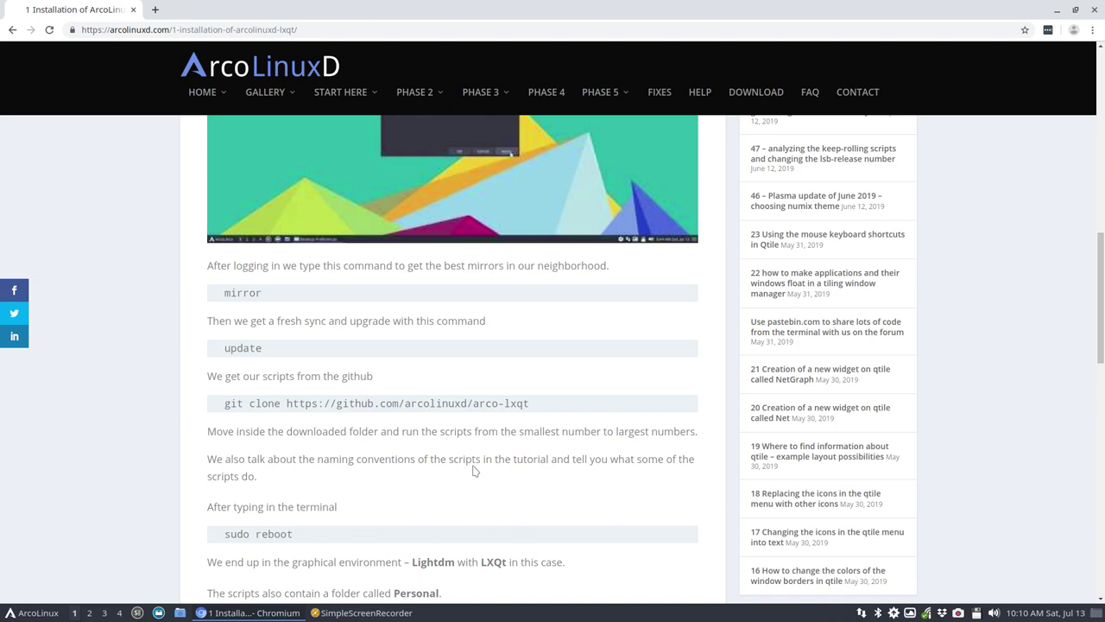
{"action": "scroll", "coordinate": [473, 471], "scroll_direction": "up", "scroll_amount": 1}
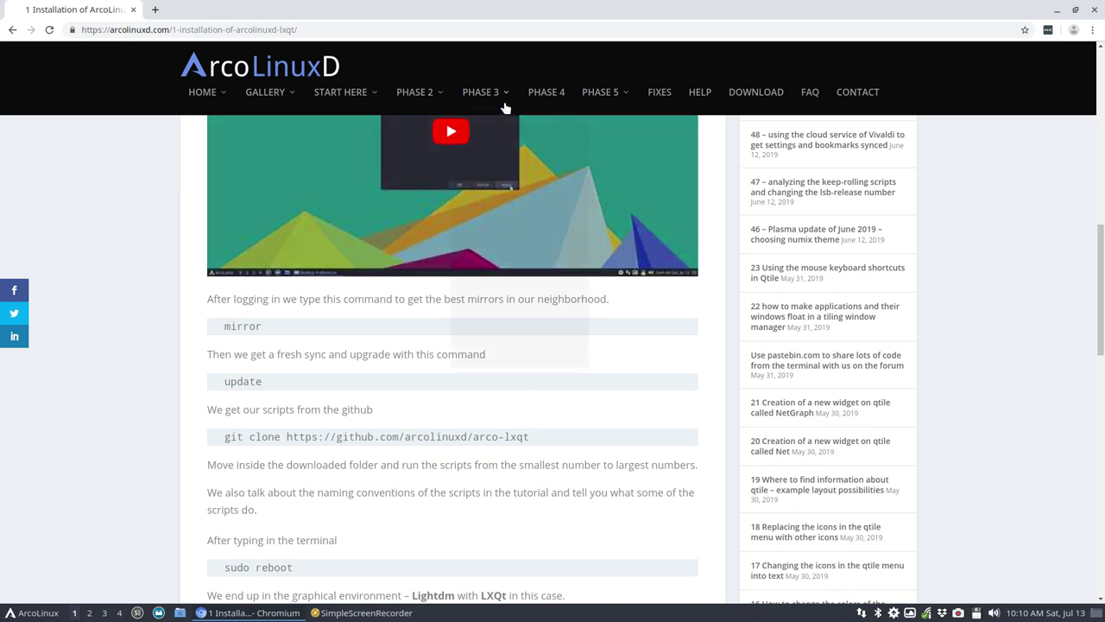
Browse the PHASE menus and the HOME navigation menu toward the ARCOLINUXB.COM link
{"action": "mouse_move", "coordinate": [506, 101]}
{"action": "mouse_move", "coordinate": [505, 164]}
{"action": "mouse_move", "coordinate": [496, 268]}
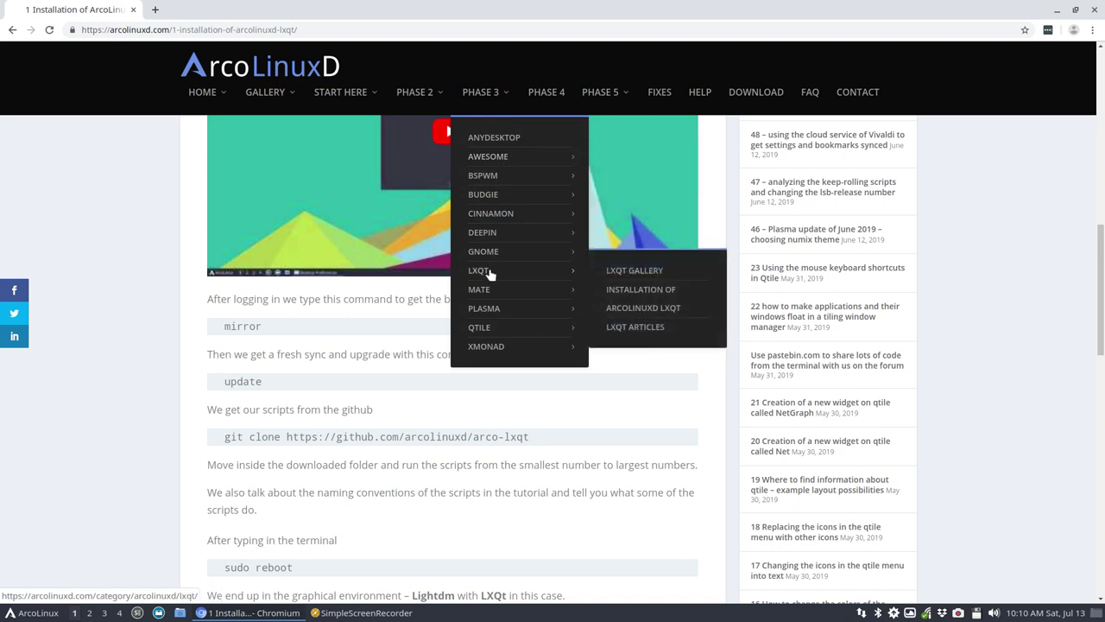
{"action": "mouse_move", "coordinate": [423, 120]}
{"action": "mouse_move", "coordinate": [427, 177]}
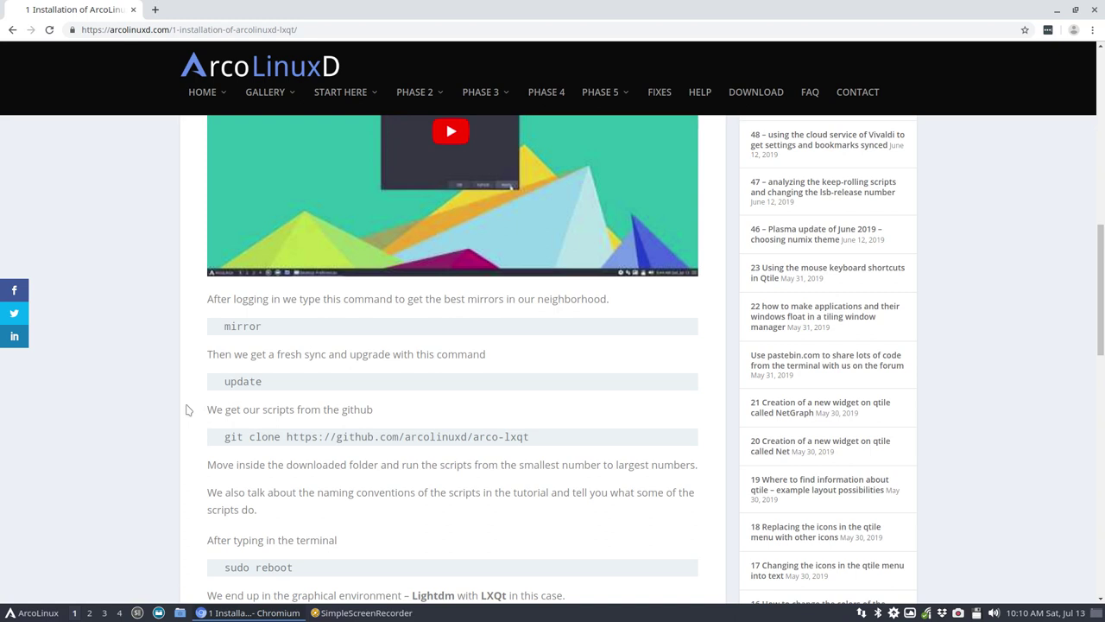
{"action": "scroll", "coordinate": [185, 409], "scroll_direction": "down", "scroll_amount": 5}
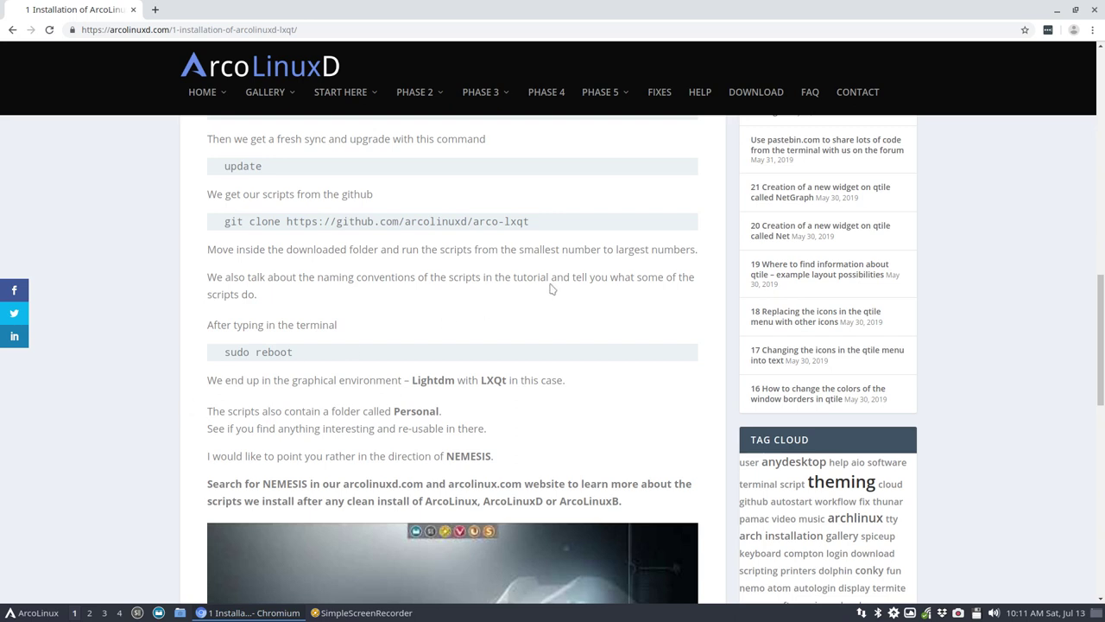
{"action": "mouse_move", "coordinate": [506, 244]}
Go to arcolinuxb.com and open the 'BYOI on ArcoLinux – LXQT' article from the BYOI menu
{"action": "mouse_move", "coordinate": [217, 93]}
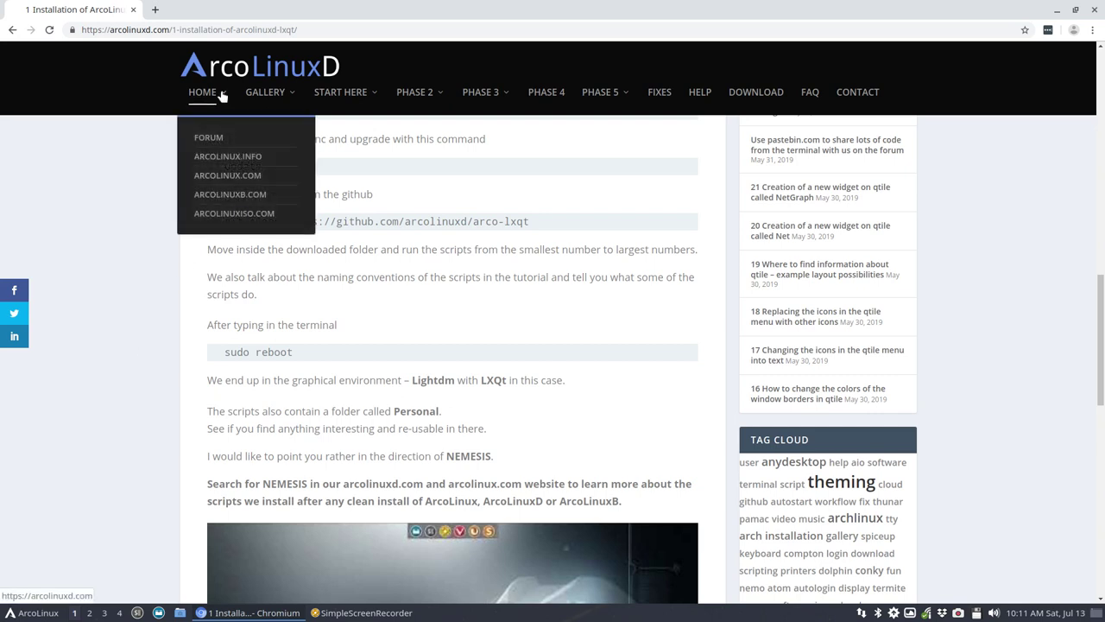
{"action": "left_click", "coordinate": [234, 194]}
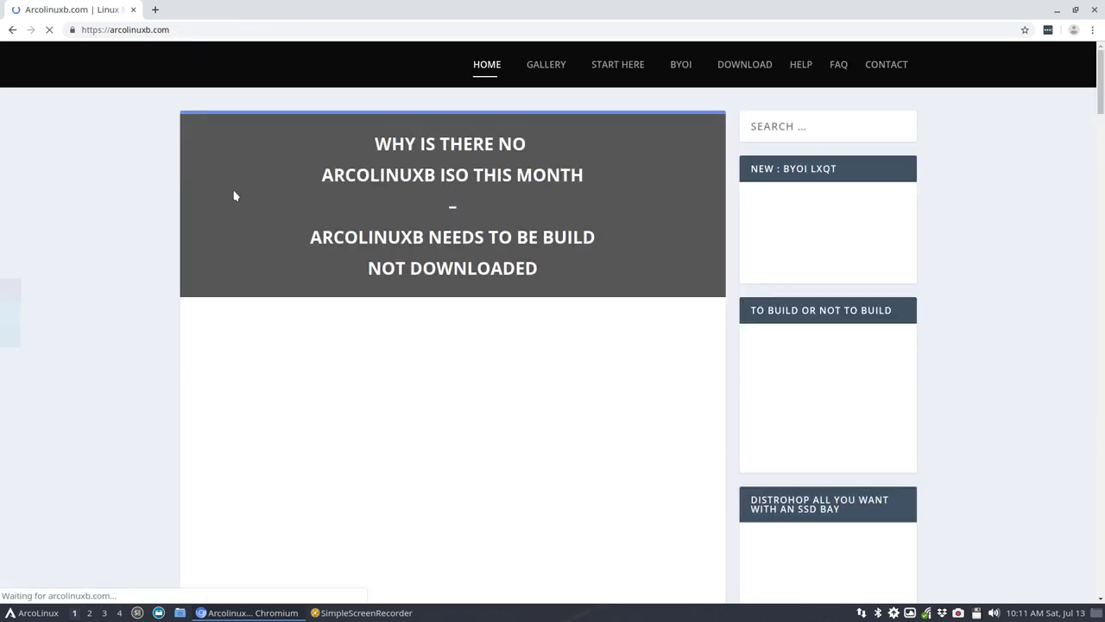
{"action": "mouse_move", "coordinate": [686, 69]}
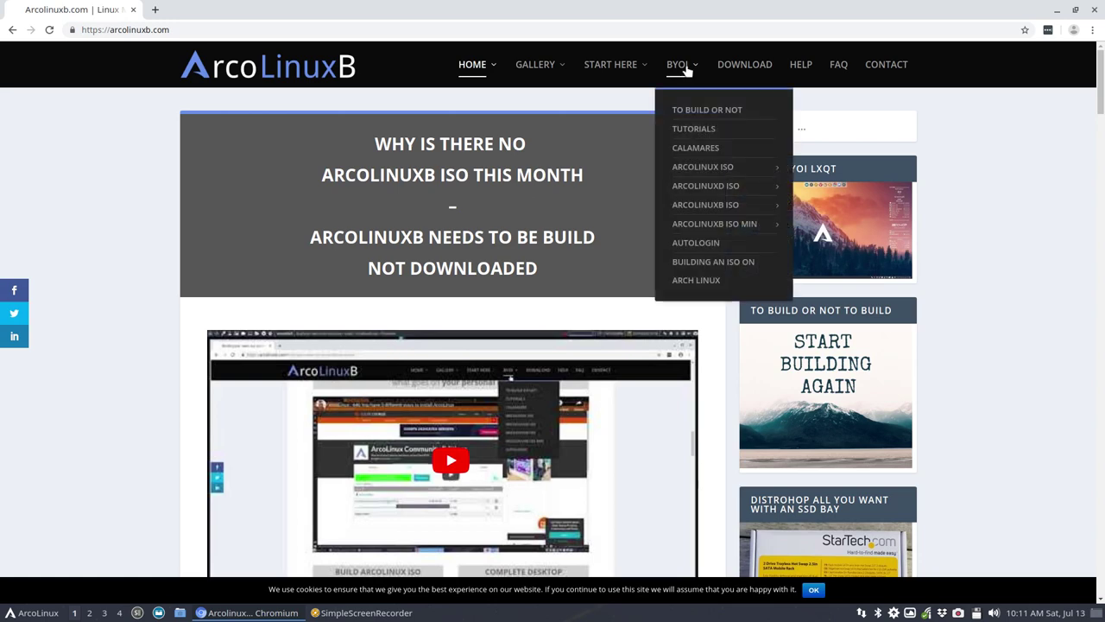
{"action": "mouse_move", "coordinate": [702, 208]}
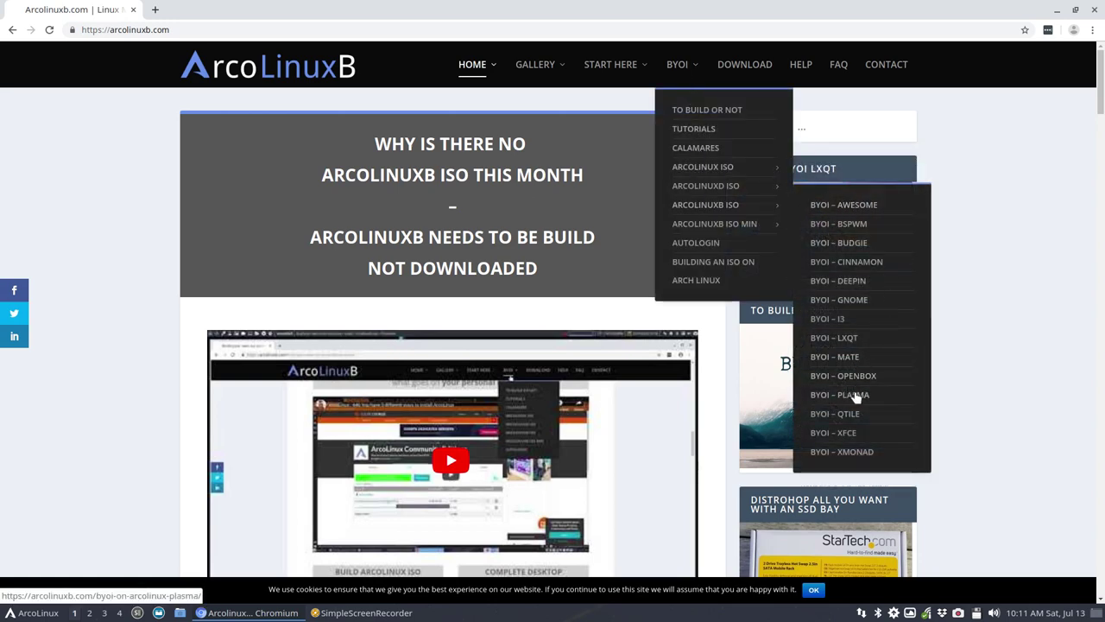
{"action": "left_click", "coordinate": [834, 337]}
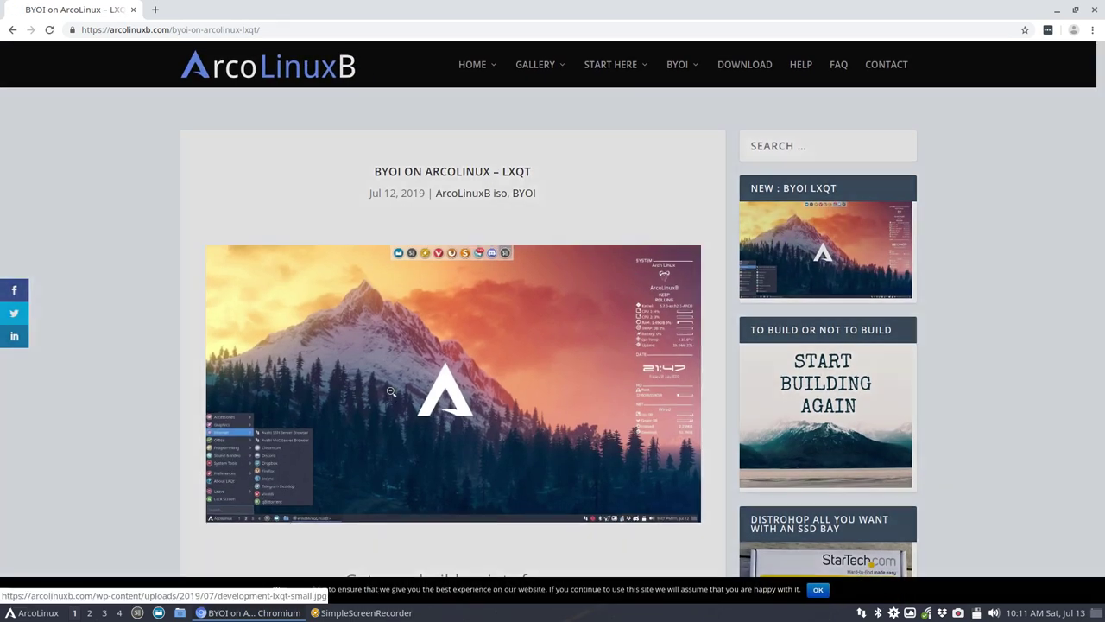
Enlarge and close the article's desktop screenshot, then scroll to the BYOI procedure list
{"action": "left_click", "coordinate": [390, 391]}
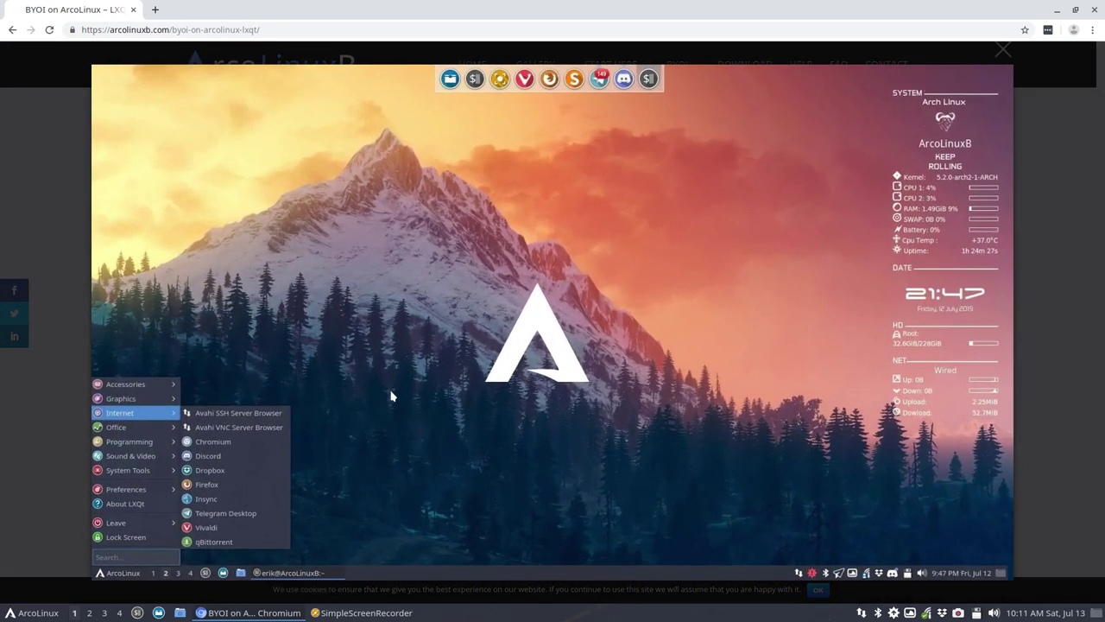
{"action": "left_click", "coordinate": [39, 428]}
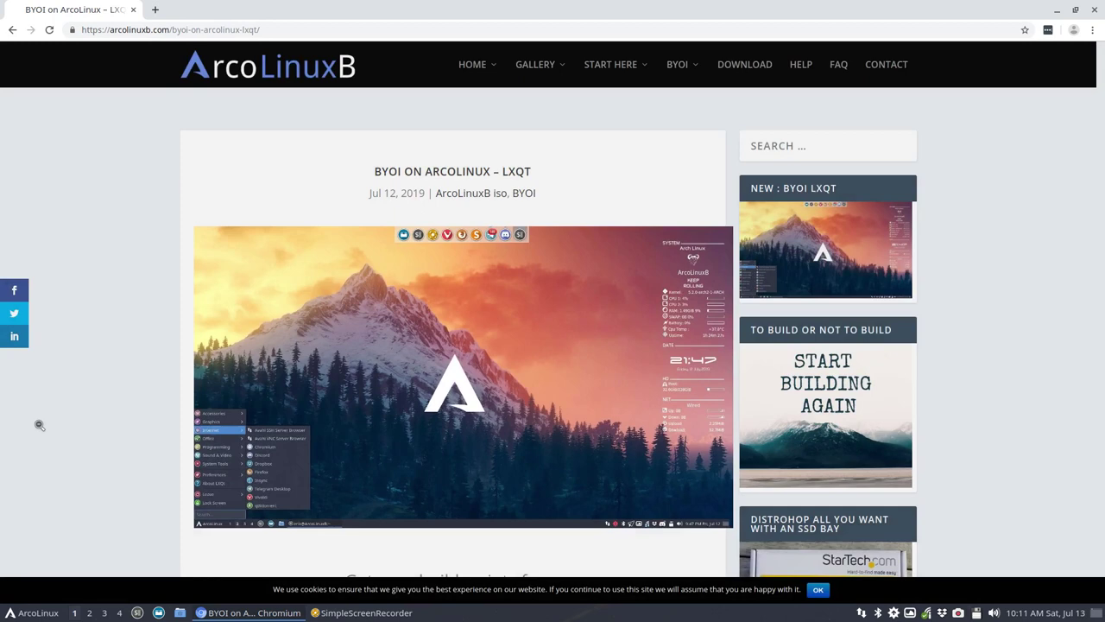
{"action": "scroll", "coordinate": [69, 409], "scroll_direction": "down", "scroll_amount": 3}
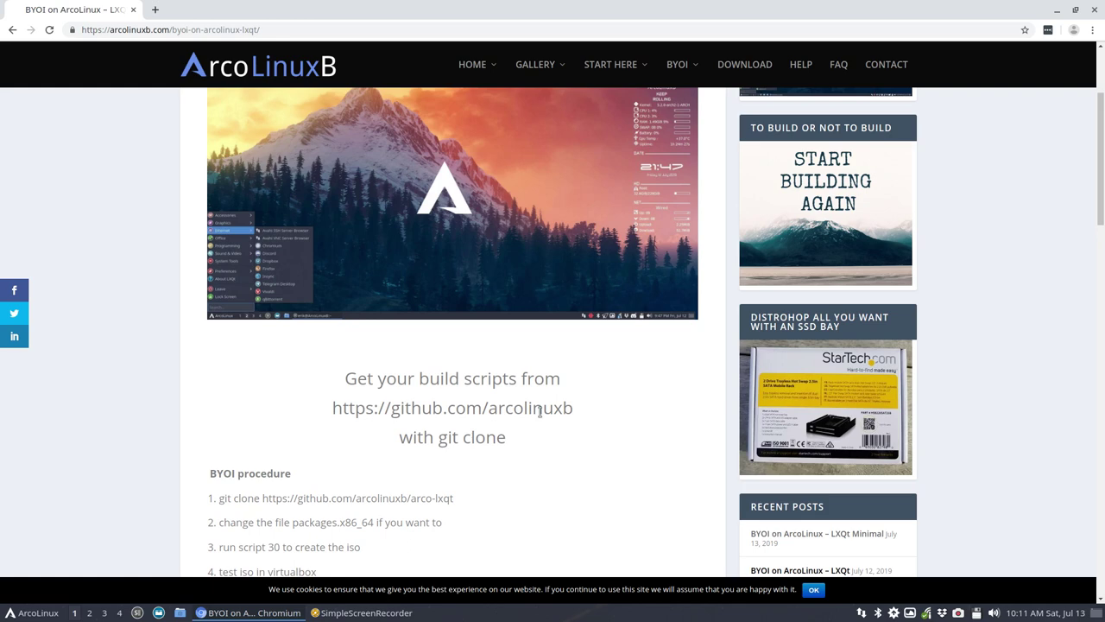
{"action": "scroll", "coordinate": [540, 412], "scroll_direction": "down", "scroll_amount": 1}
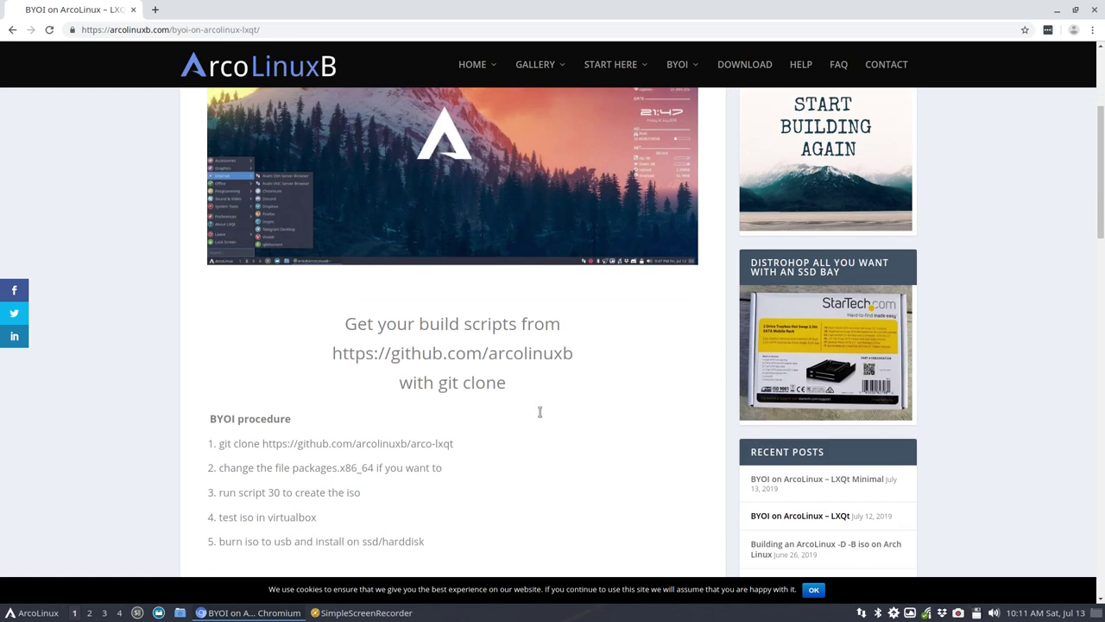
{"action": "scroll", "coordinate": [431, 397], "scroll_direction": "down", "scroll_amount": 1}
{"action": "scroll", "coordinate": [347, 384], "scroll_direction": "down", "scroll_amount": 1}
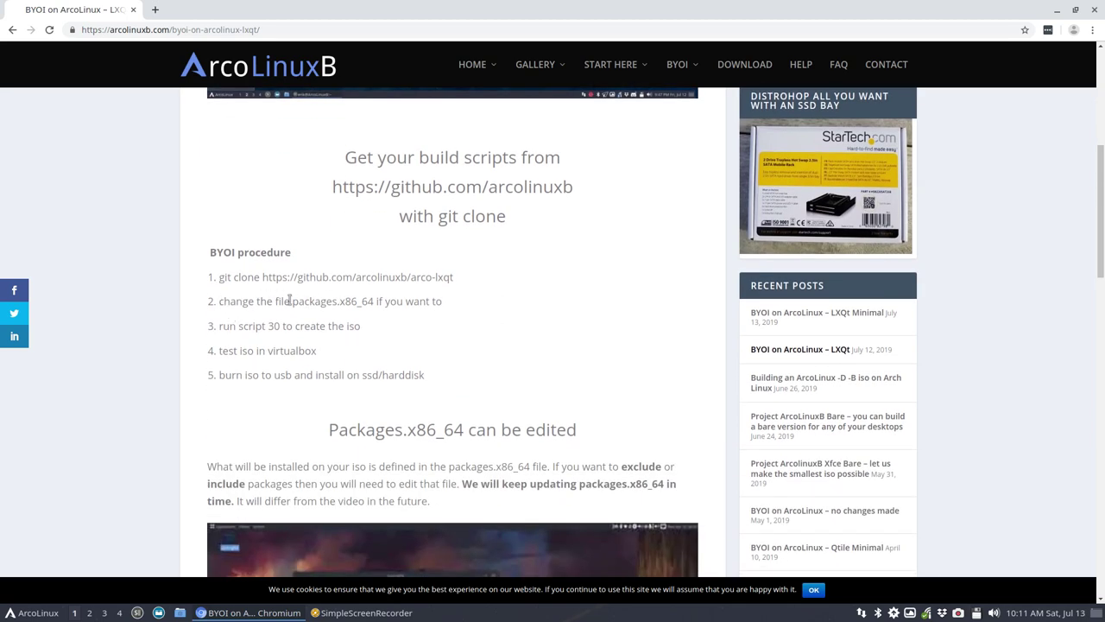
Highlight 'packages.x86_64' and 'script 30 to' in procedure steps 2 and 3, then clear the selection
{"action": "left_click_drag", "start_coordinate": [291, 302], "coordinate": [373, 299]}
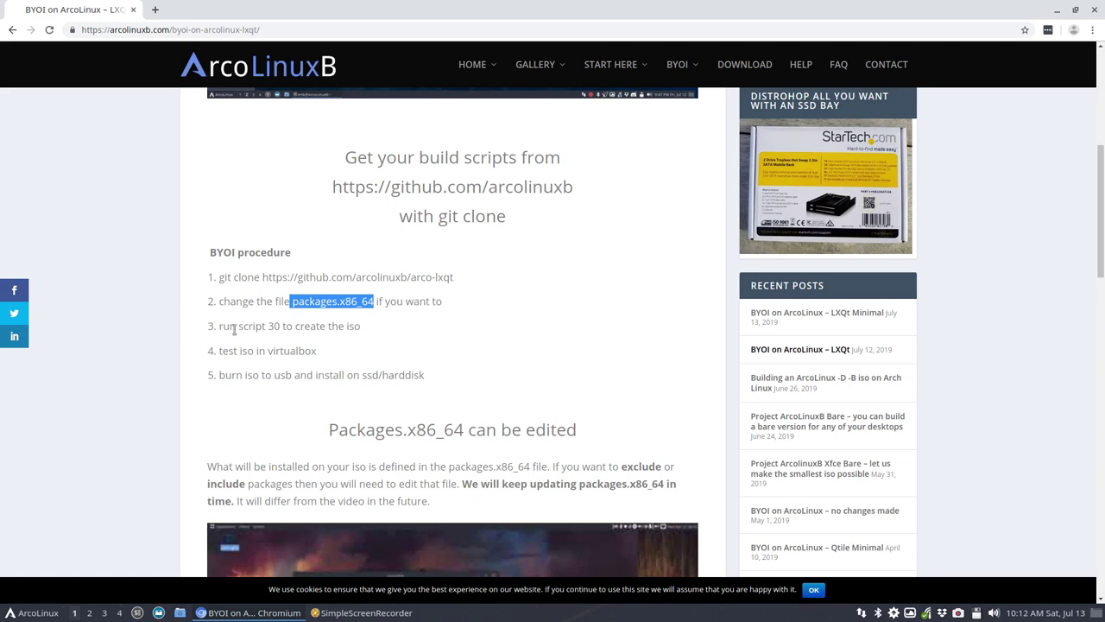
{"action": "left_click_drag", "start_coordinate": [236, 327], "coordinate": [291, 328]}
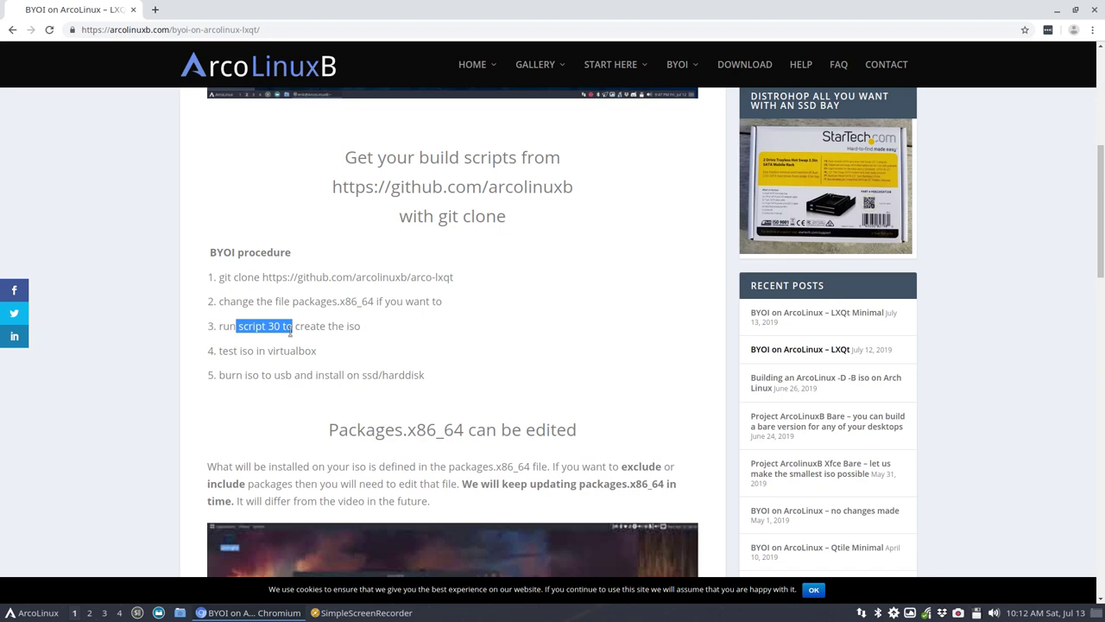
{"action": "scroll", "coordinate": [291, 328], "scroll_direction": "down", "scroll_amount": 1}
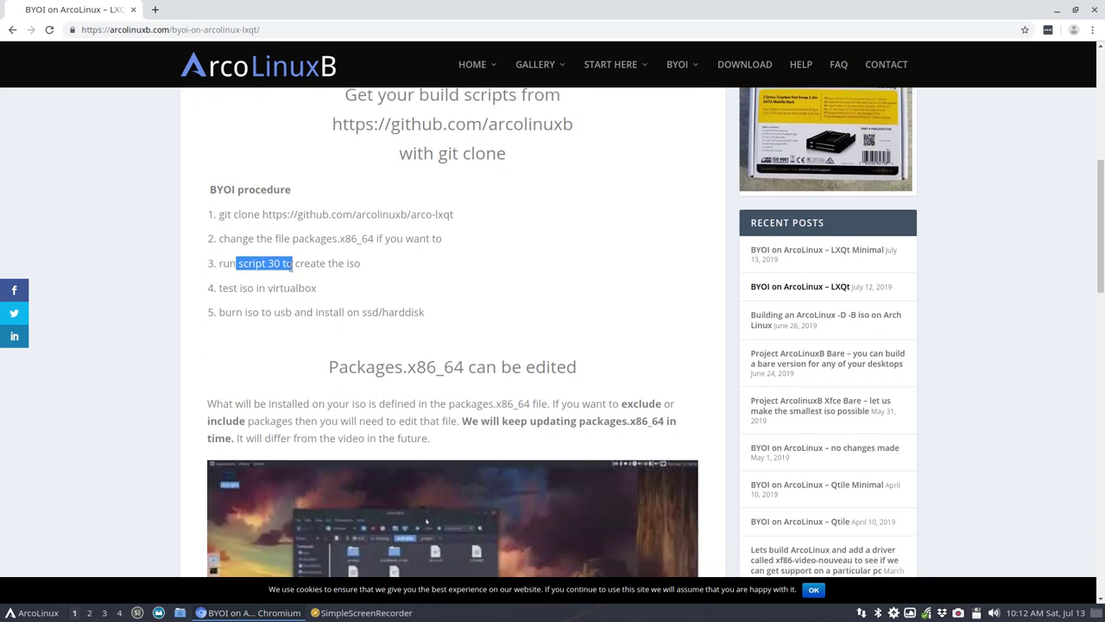
{"action": "left_click", "coordinate": [291, 266]}
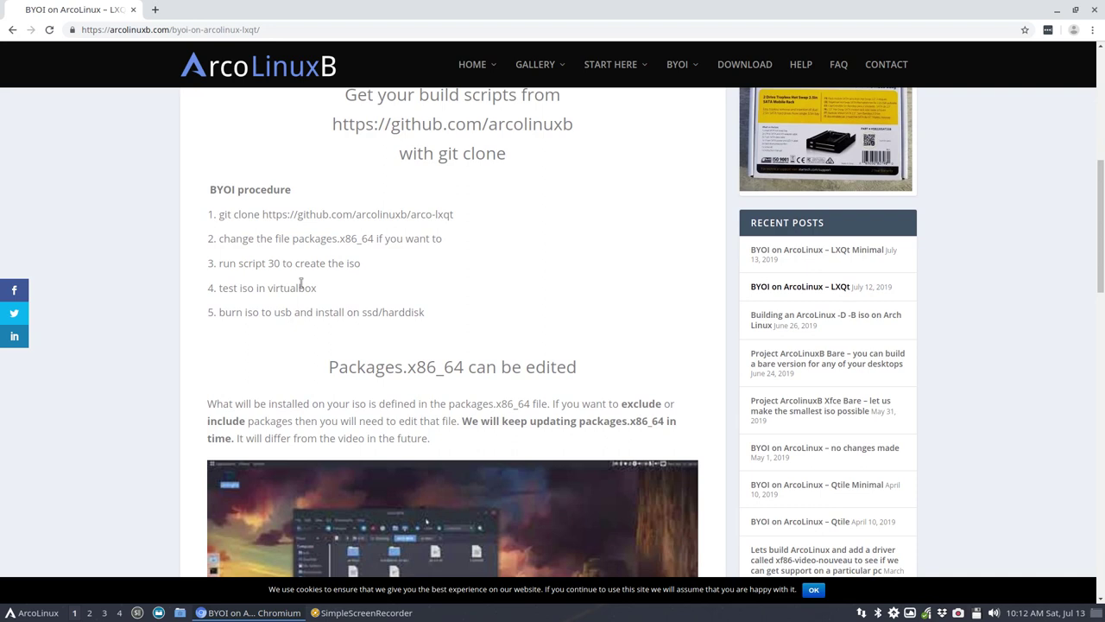
{"action": "scroll", "coordinate": [301, 285], "scroll_direction": "down", "scroll_amount": 5}
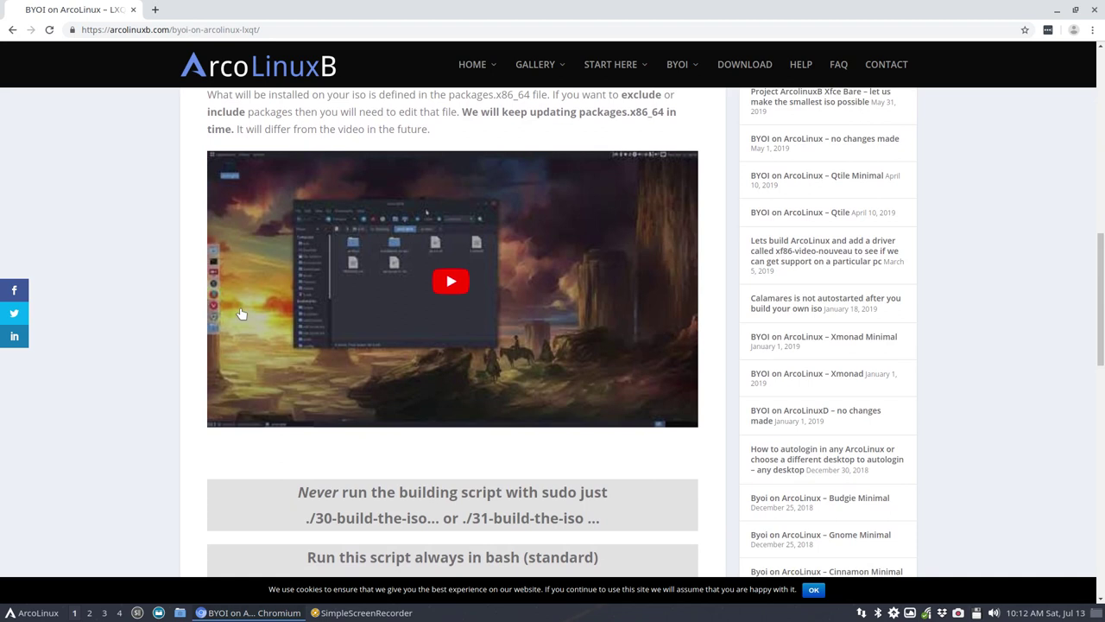
{"action": "scroll", "coordinate": [123, 320], "scroll_direction": "down", "scroll_amount": 1}
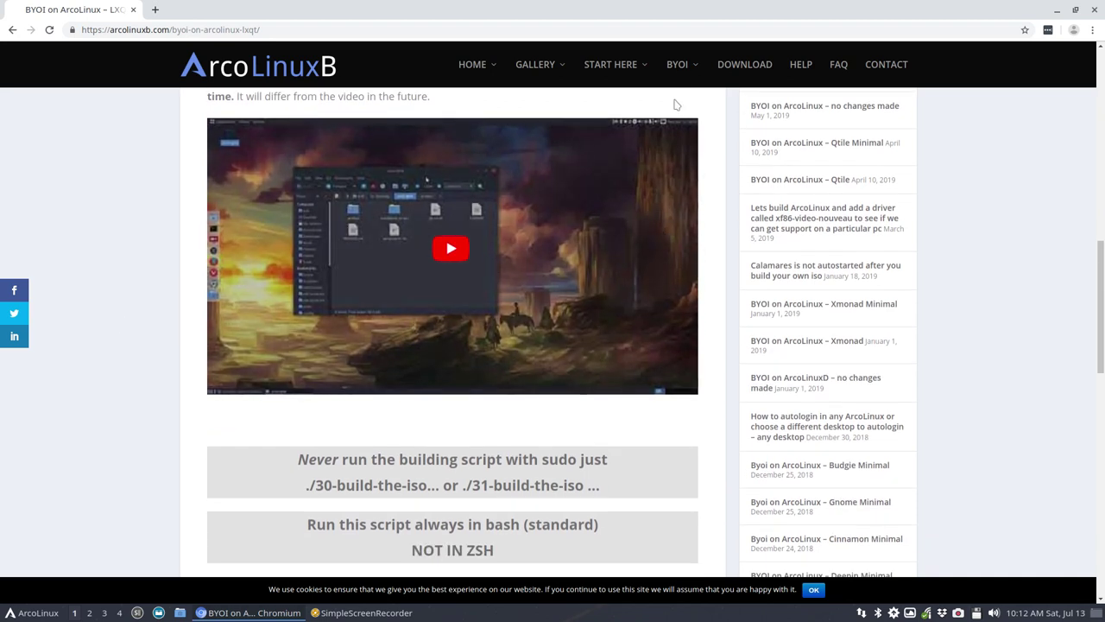
{"action": "mouse_move", "coordinate": [679, 78]}
{"action": "mouse_move", "coordinate": [699, 186]}
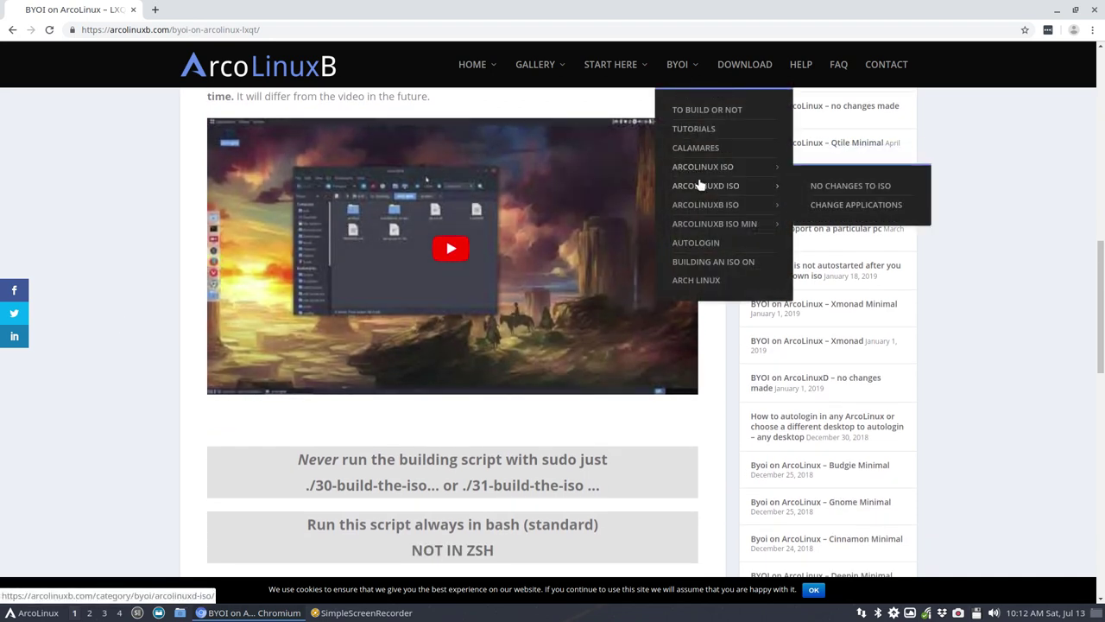
{"action": "mouse_move", "coordinate": [752, 205]}
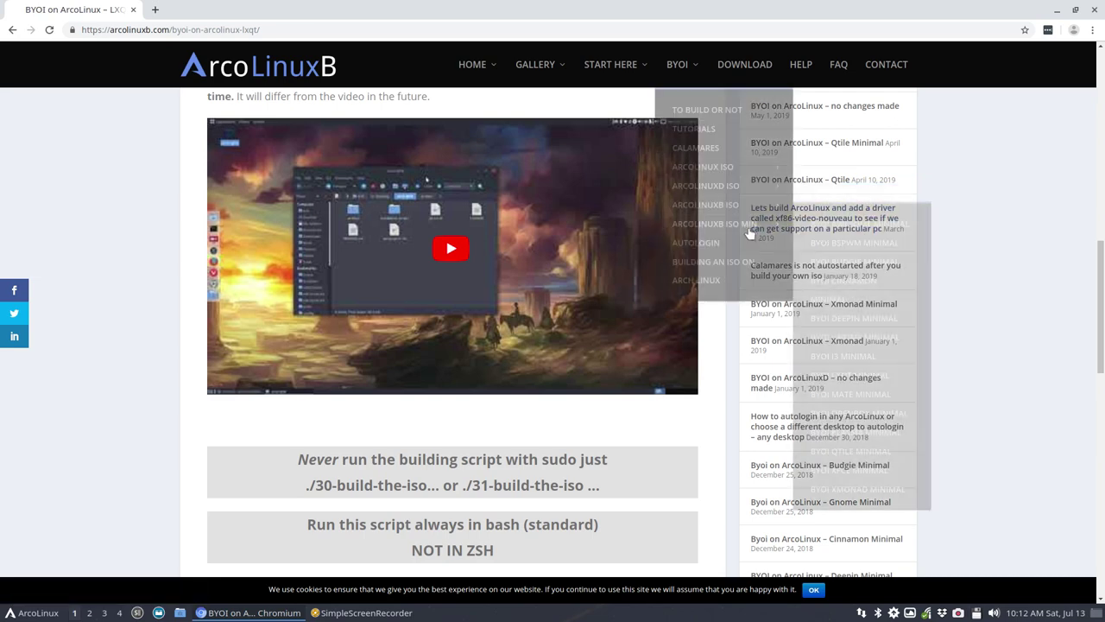
{"action": "mouse_move", "coordinate": [760, 227]}
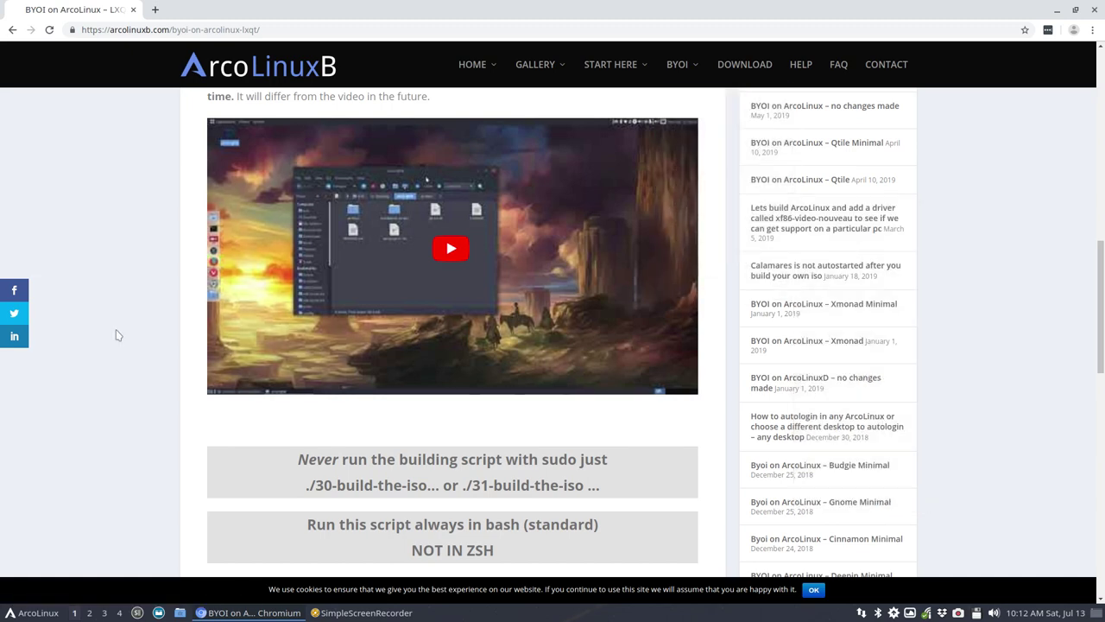
{"action": "scroll", "coordinate": [119, 335], "scroll_direction": "down", "scroll_amount": 3}
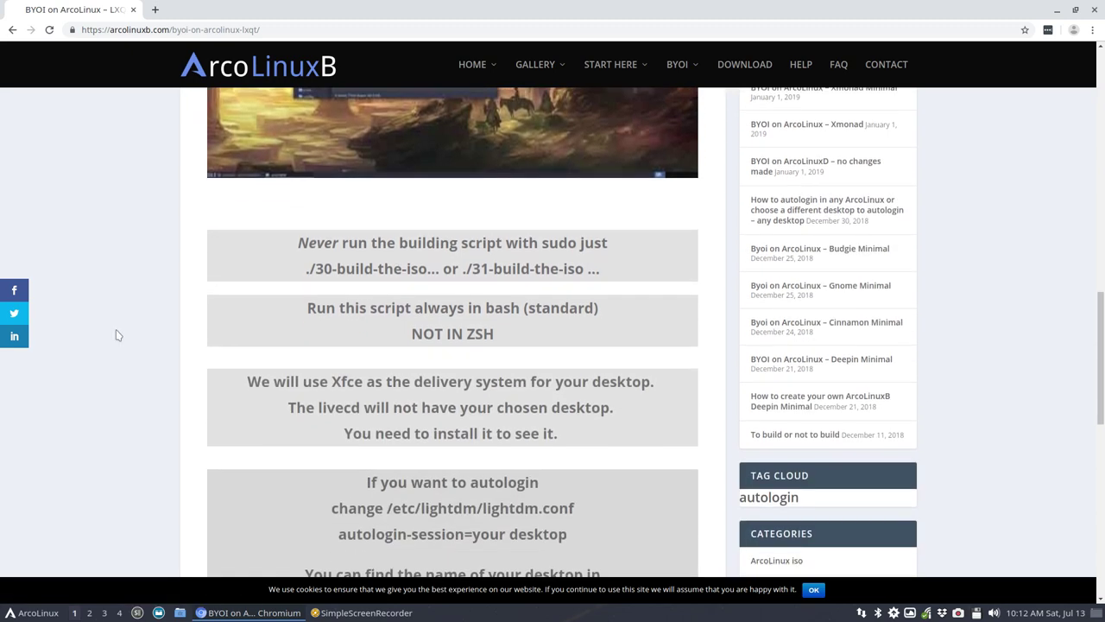
{"action": "scroll", "coordinate": [119, 335], "scroll_direction": "down", "scroll_amount": 4}
{"action": "scroll", "coordinate": [119, 335], "scroll_direction": "up", "scroll_amount": 10}
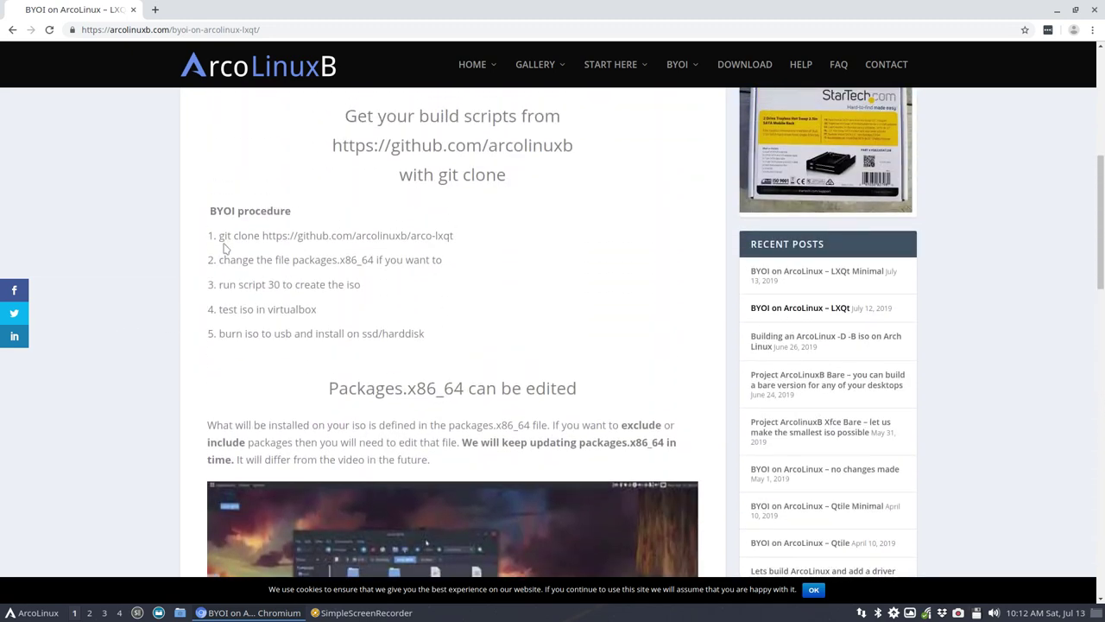
{"action": "left_click_drag", "start_coordinate": [220, 236], "coordinate": [459, 239]}
{"action": "key", "text": "ctrl+c"}
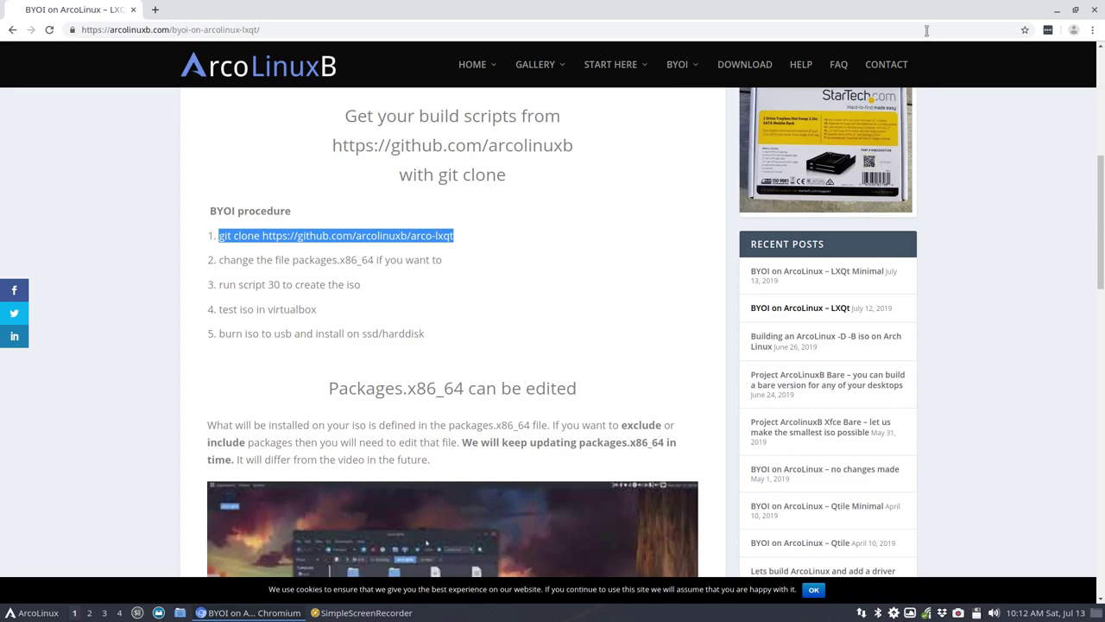
{"action": "left_click", "coordinate": [1057, 10]}
Open the Desktop folder in a file manager window and start a terminal there
{"action": "right_click", "coordinate": [240, 185]}
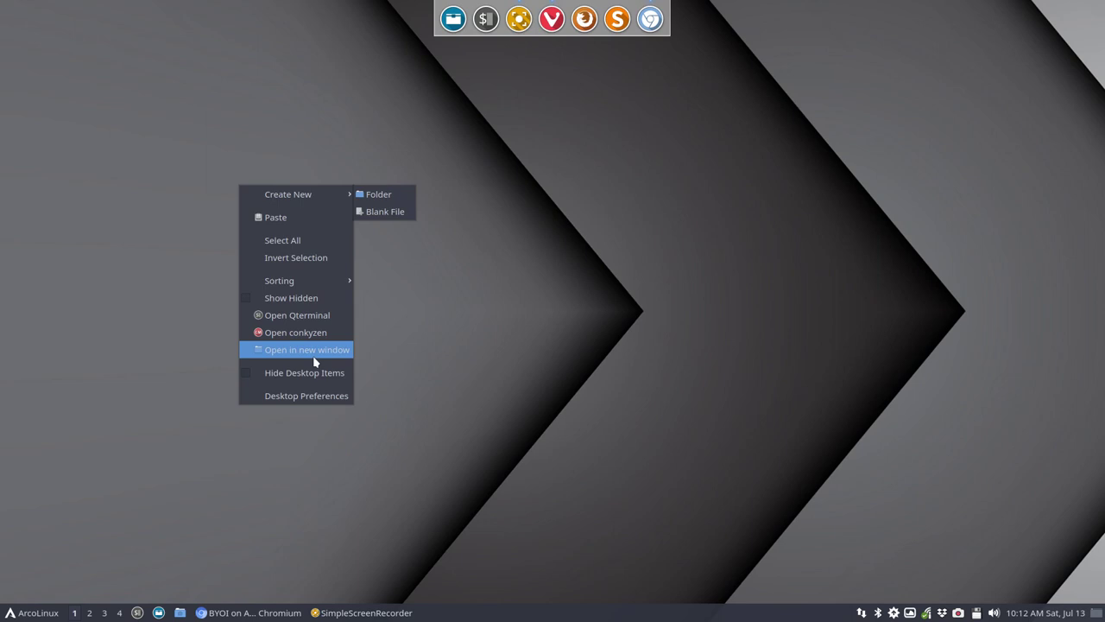
{"action": "left_click", "coordinate": [312, 349]}
{"action": "right_click", "coordinate": [234, 185]}
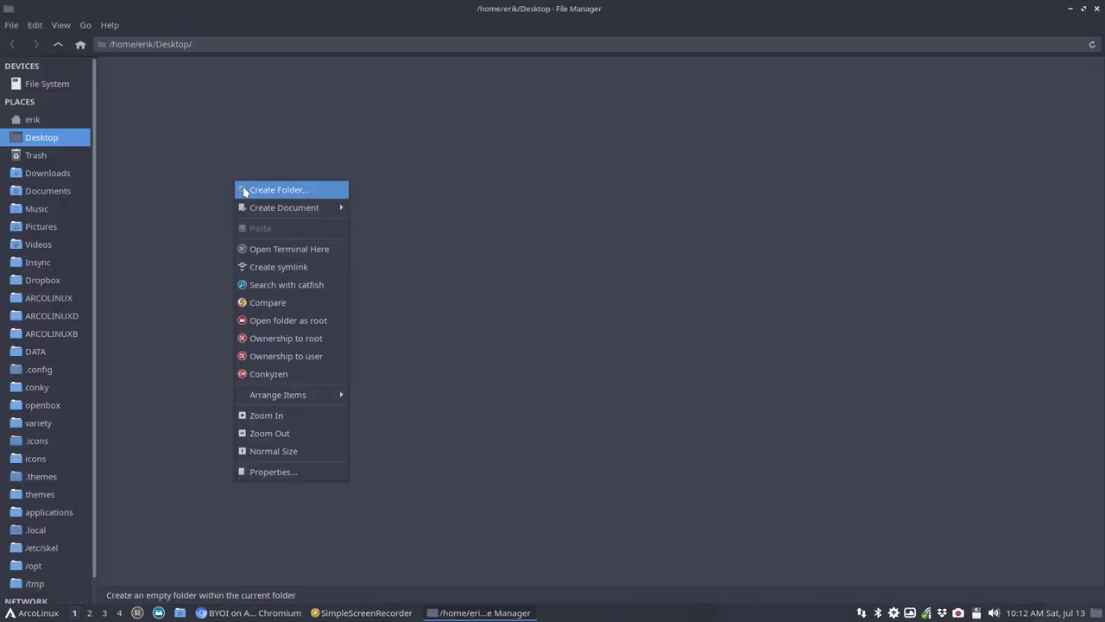
{"action": "left_click", "coordinate": [289, 249]}
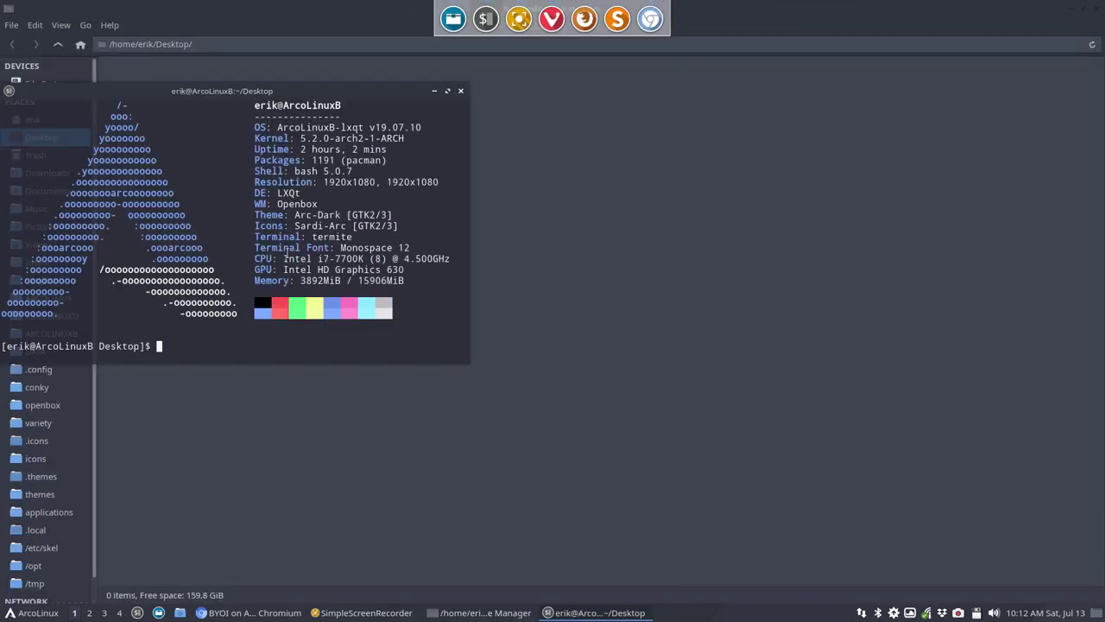
Paste and run the copied git clone command for arco-lxqt
{"action": "type", "text": "git cl"}
{"action": "key", "text": "BackSpace"}
{"action": "key", "text": "BackSpace"}
{"action": "key", "text": "BackSpace"}
{"action": "key", "text": "BackSpace"}
{"action": "key", "text": "BackSpace"}
{"action": "key", "text": "BackSpace"}
{"action": "key", "text": "ctrl+shift+v"}
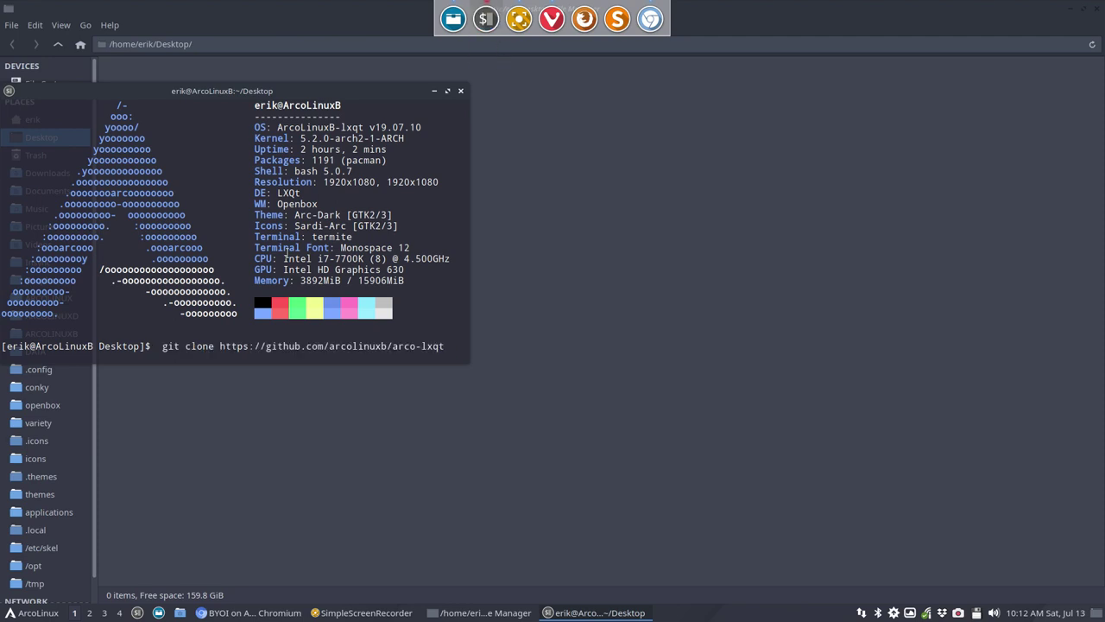
{"action": "key", "text": "Return"}
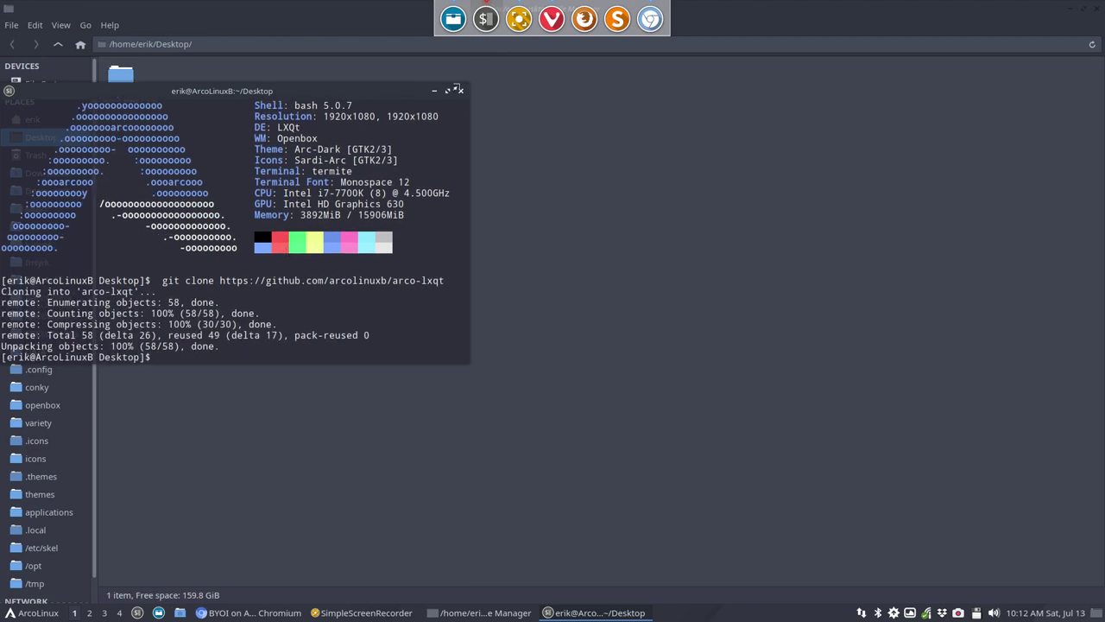
Close the terminal and open arco-lxqt/archiso/packages.x86_64 in Sublime Text from Thunar
{"action": "left_click", "coordinate": [460, 91]}
{"action": "double_click", "coordinate": [126, 79]}
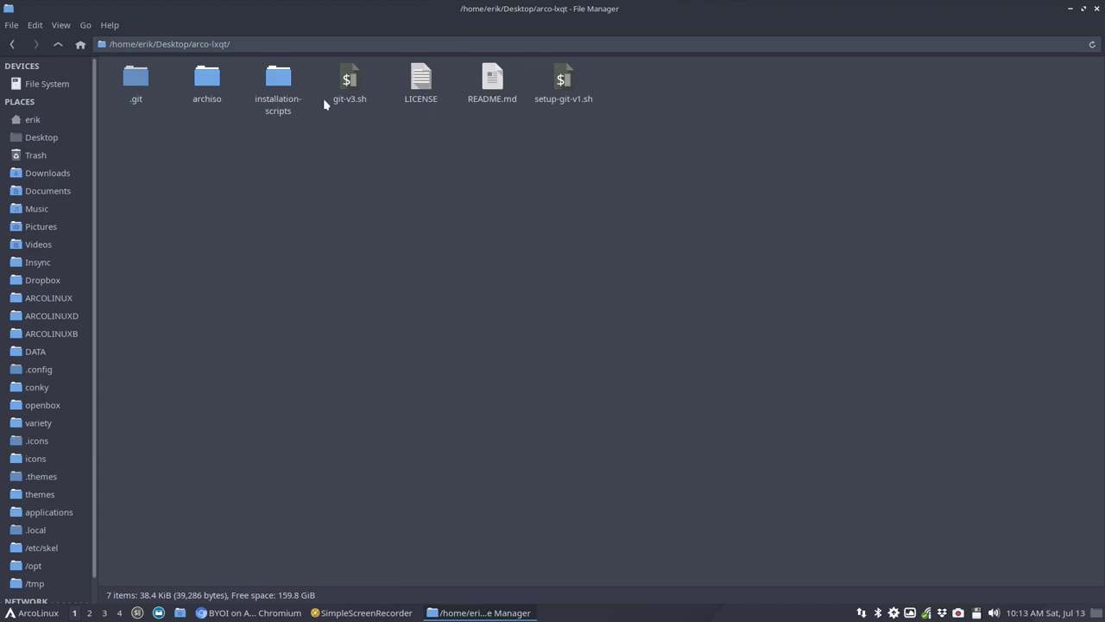
{"action": "left_click_drag", "start_coordinate": [348, 129], "coordinate": [636, 98]}
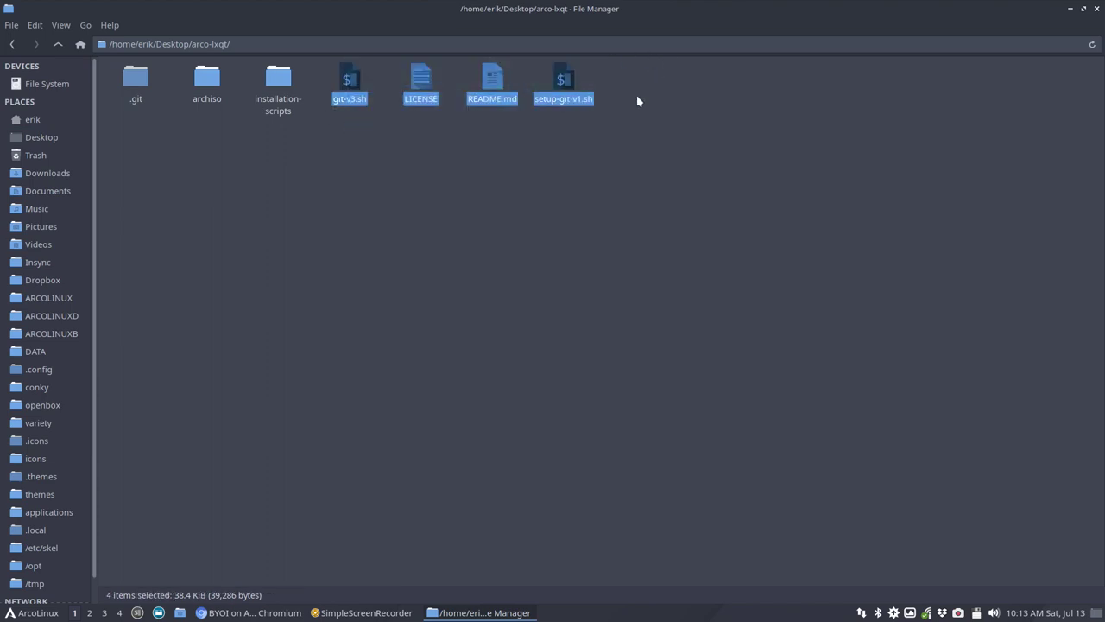
{"action": "left_click", "coordinate": [278, 85]}
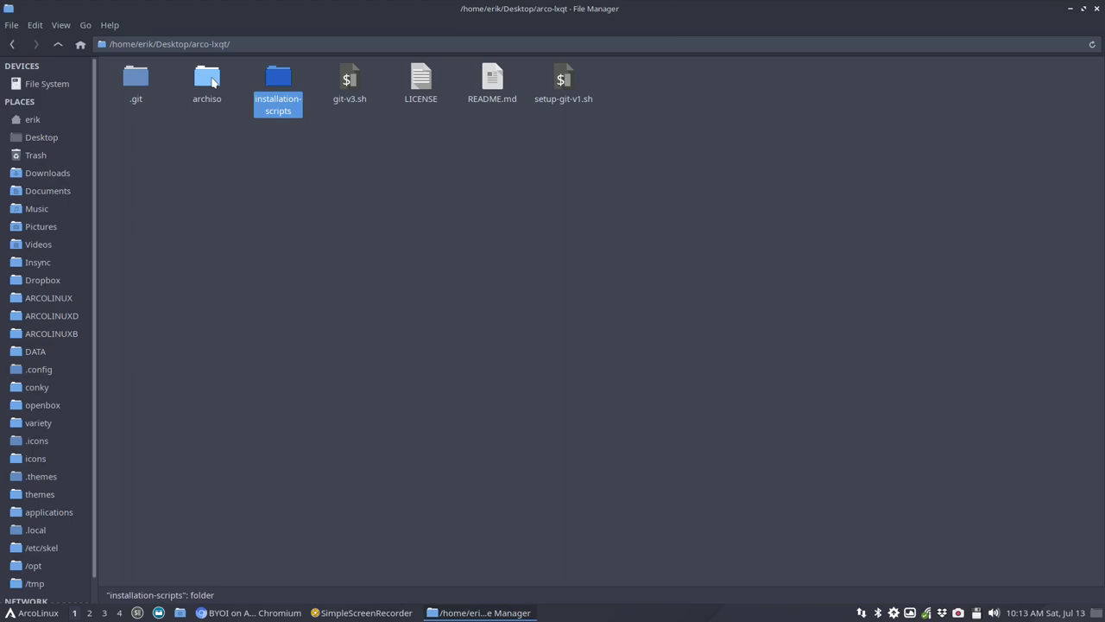
{"action": "double_click", "coordinate": [211, 80]}
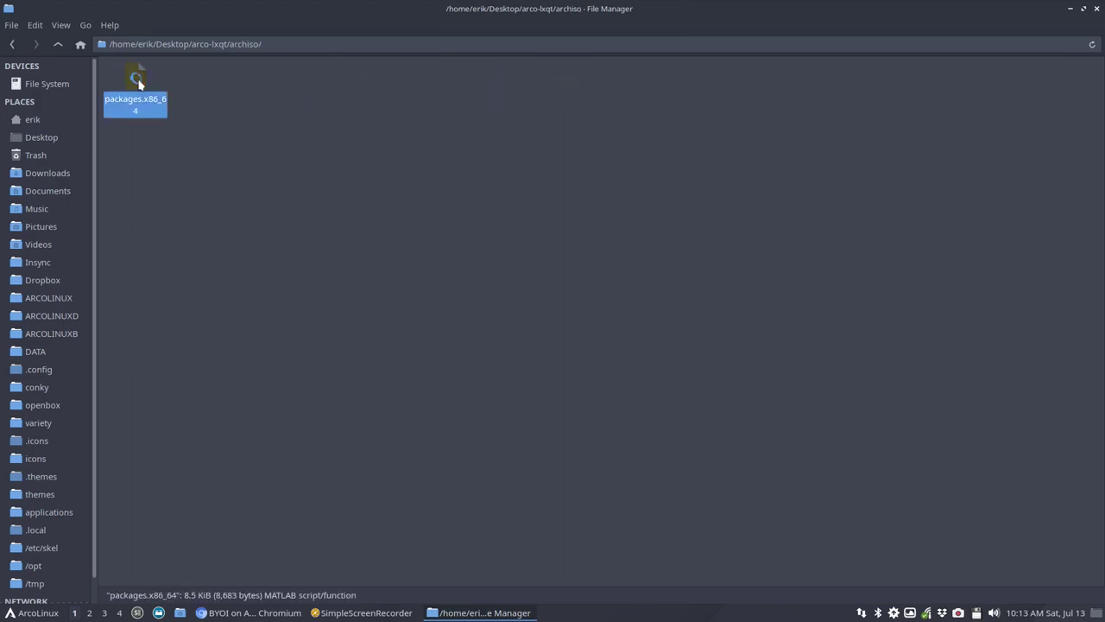
{"action": "double_click", "coordinate": [136, 82]}
Zoom in the editor, put the cursor before gpick on line 329, and bring up the application menu
{"action": "scroll", "coordinate": [250, 163], "scroll_direction": "down", "scroll_amount": 20}
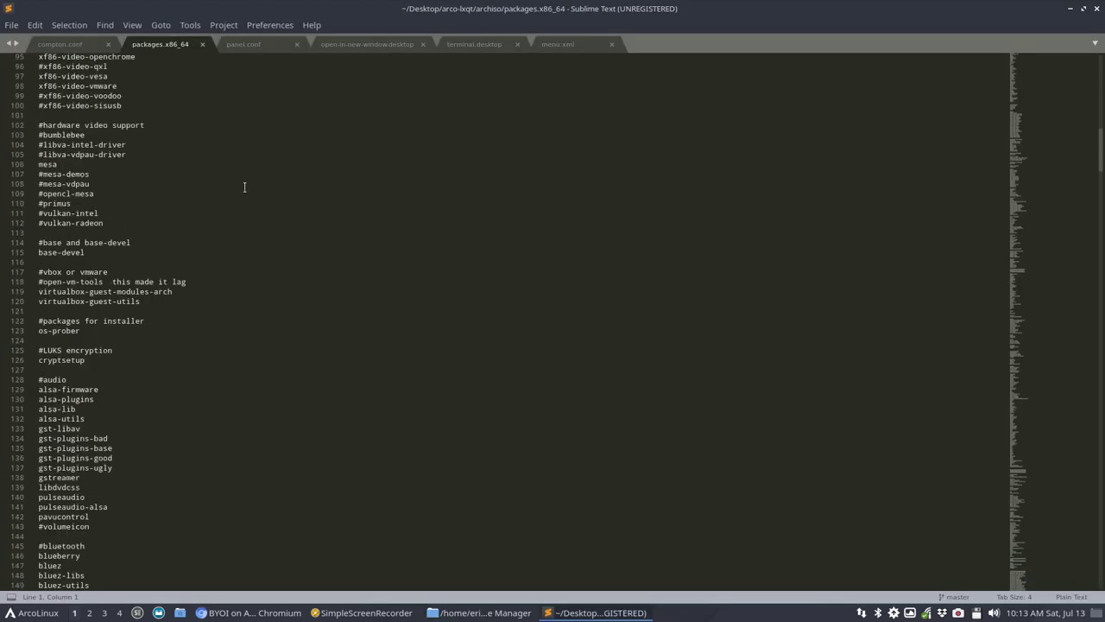
{"action": "key", "text": "ctrl+equal"}
{"action": "key", "text": "ctrl+equal"}
{"action": "key", "text": "ctrl+equal"}
{"action": "key", "text": "ctrl+equal"}
{"action": "scroll", "coordinate": [312, 196], "scroll_direction": "down", "scroll_amount": 20}
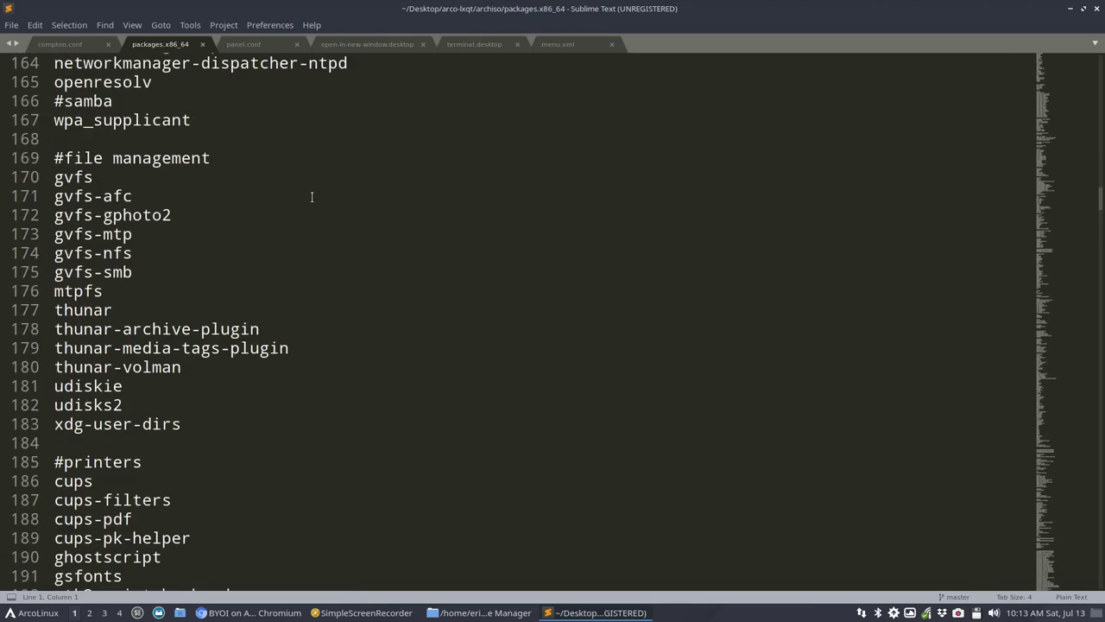
{"action": "scroll", "coordinate": [312, 196], "scroll_direction": "down", "scroll_amount": 9}
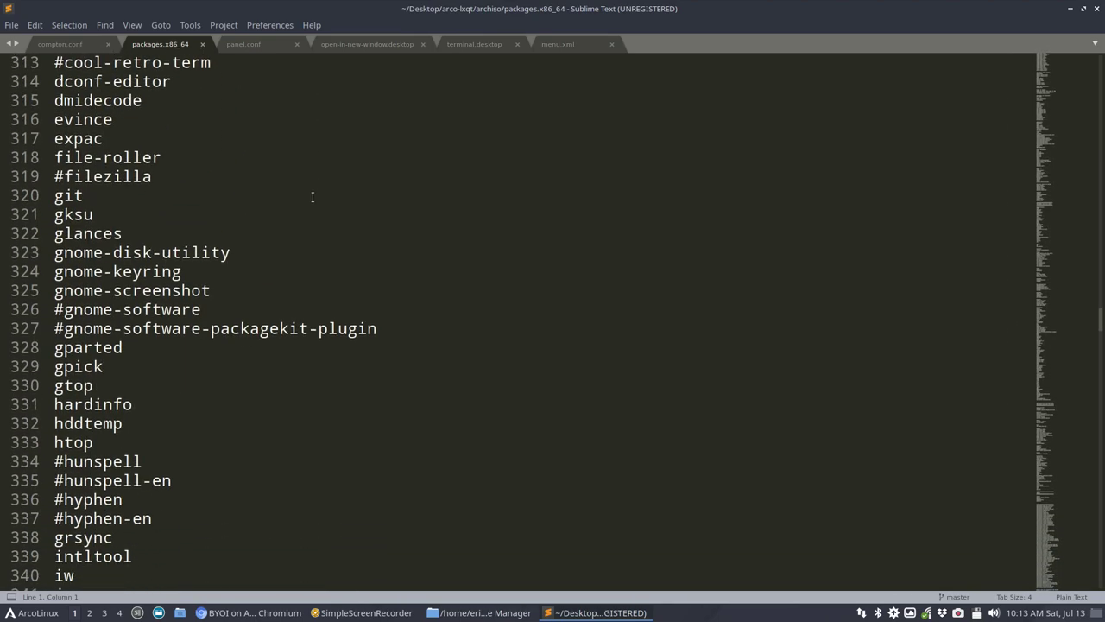
{"action": "scroll", "coordinate": [311, 196], "scroll_direction": "up", "scroll_amount": 2}
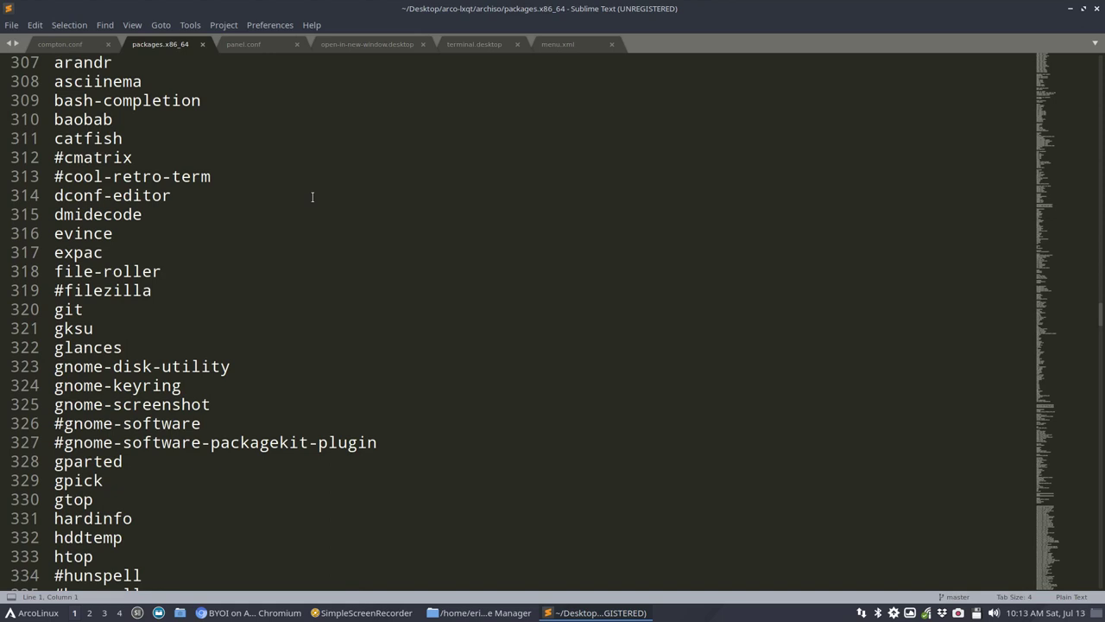
{"action": "scroll", "coordinate": [311, 196], "scroll_direction": "up", "scroll_amount": 2}
{"action": "scroll", "coordinate": [312, 196], "scroll_direction": "down", "scroll_amount": 5}
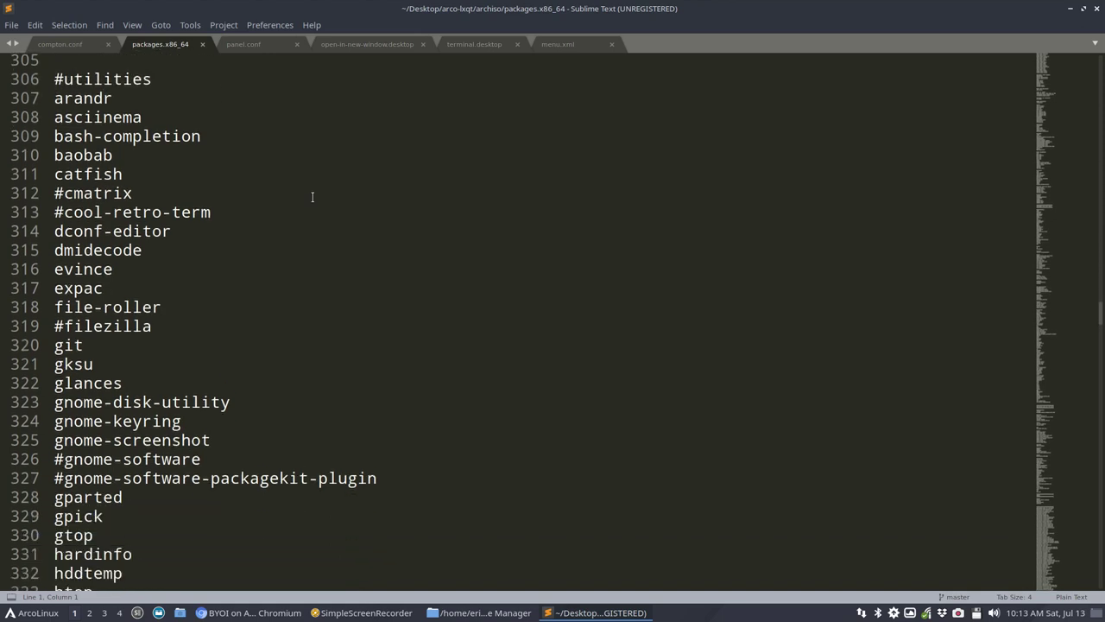
{"action": "scroll", "coordinate": [312, 196], "scroll_direction": "down", "scroll_amount": 3}
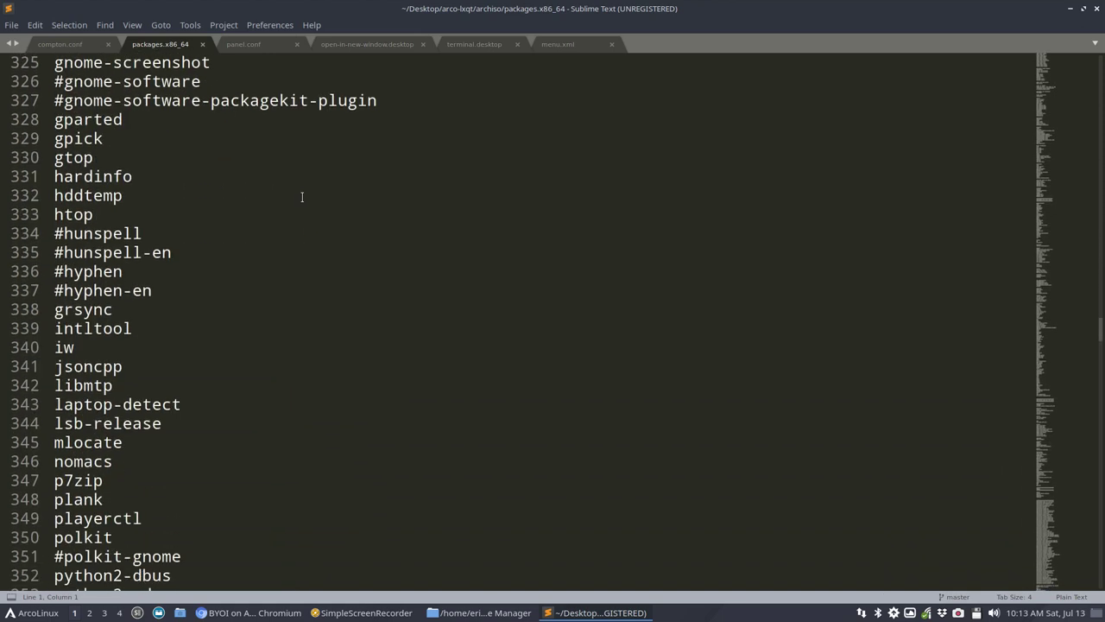
{"action": "left_click", "coordinate": [54, 138]}
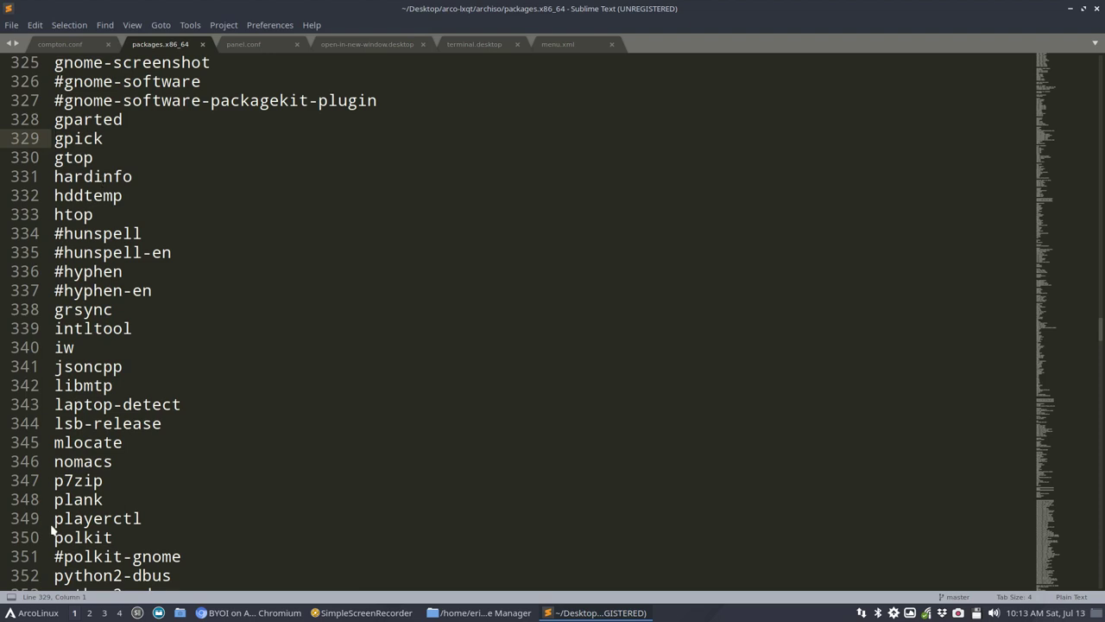
{"action": "left_click", "coordinate": [33, 612]}
{"action": "type", "text": "gpick"}
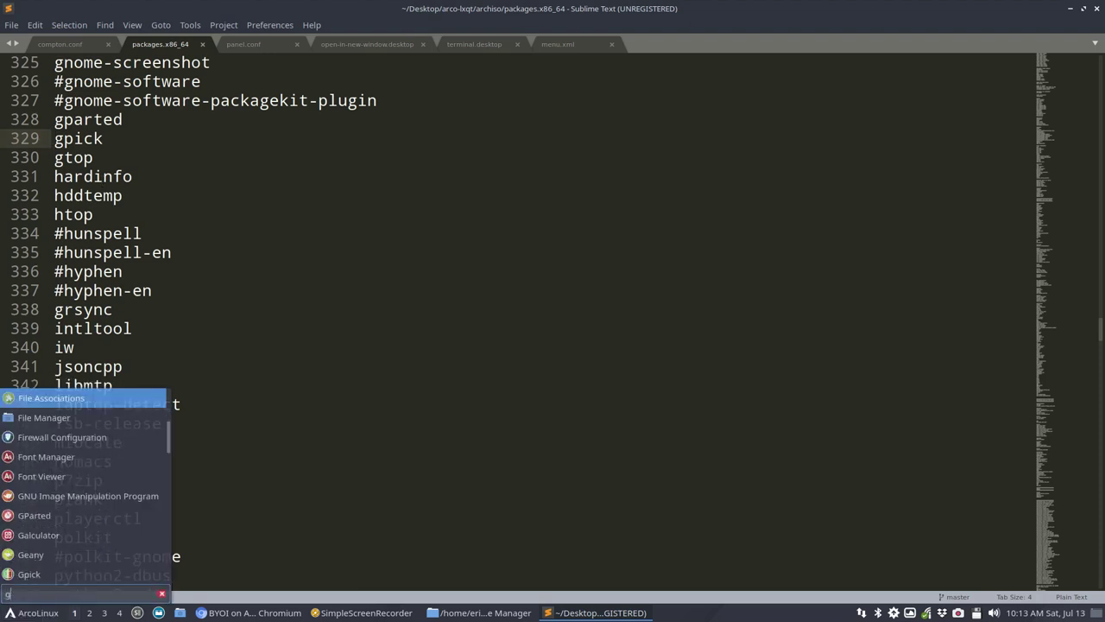
{"action": "key", "text": "Return"}
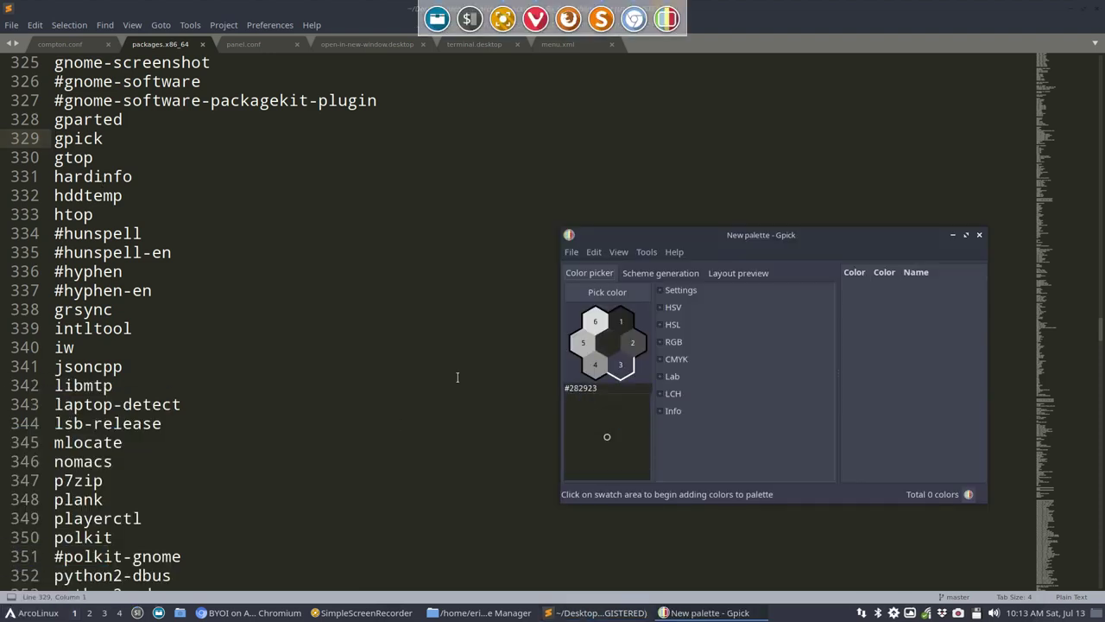
{"action": "left_click", "coordinate": [622, 365]}
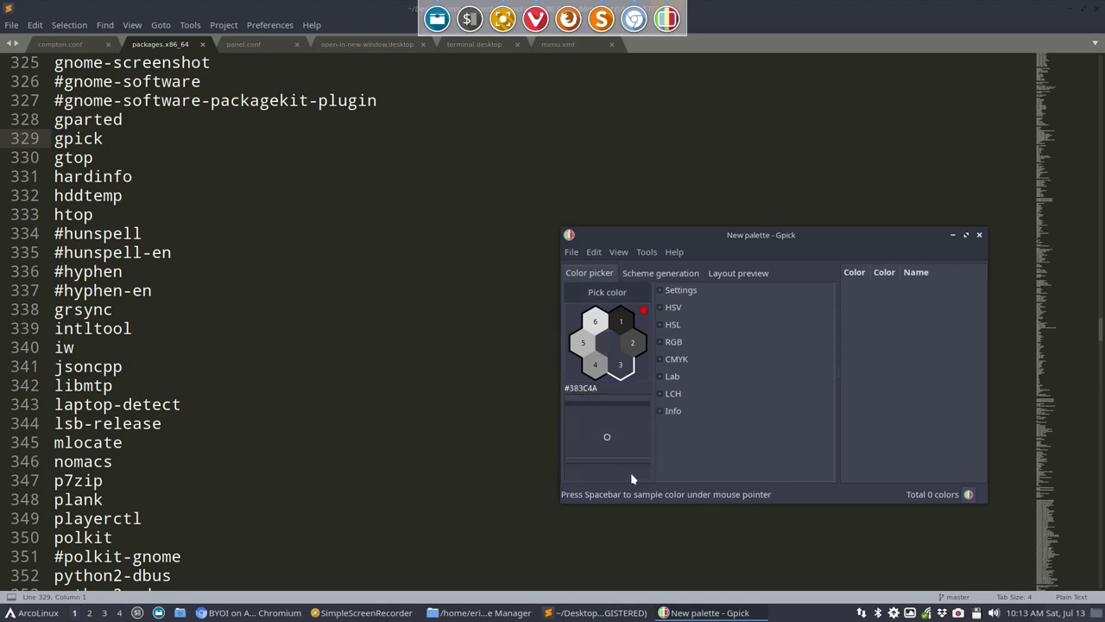
{"action": "key", "text": "space"}
{"action": "key", "text": "space"}
{"action": "key", "text": "space"}
{"action": "key", "text": "space"}
{"action": "key", "text": "space"}
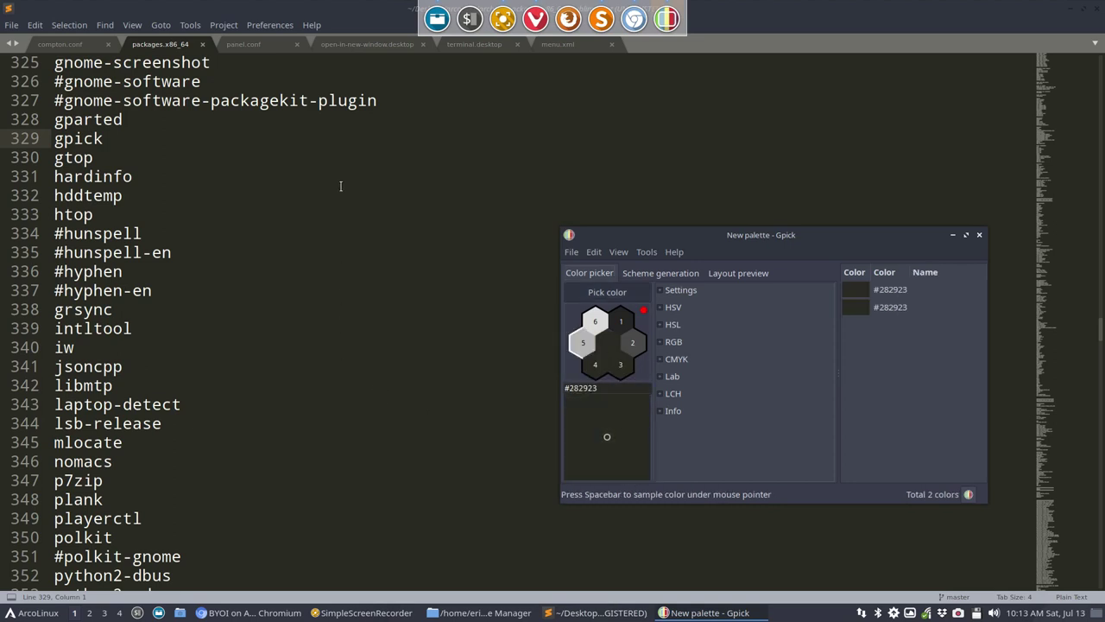
{"action": "key", "text": "space"}
{"action": "key", "text": "space"}
{"action": "key", "text": "space"}
{"action": "key", "text": "space"}
{"action": "key", "text": "space"}
{"action": "key", "text": "space"}
{"action": "key", "text": "space"}
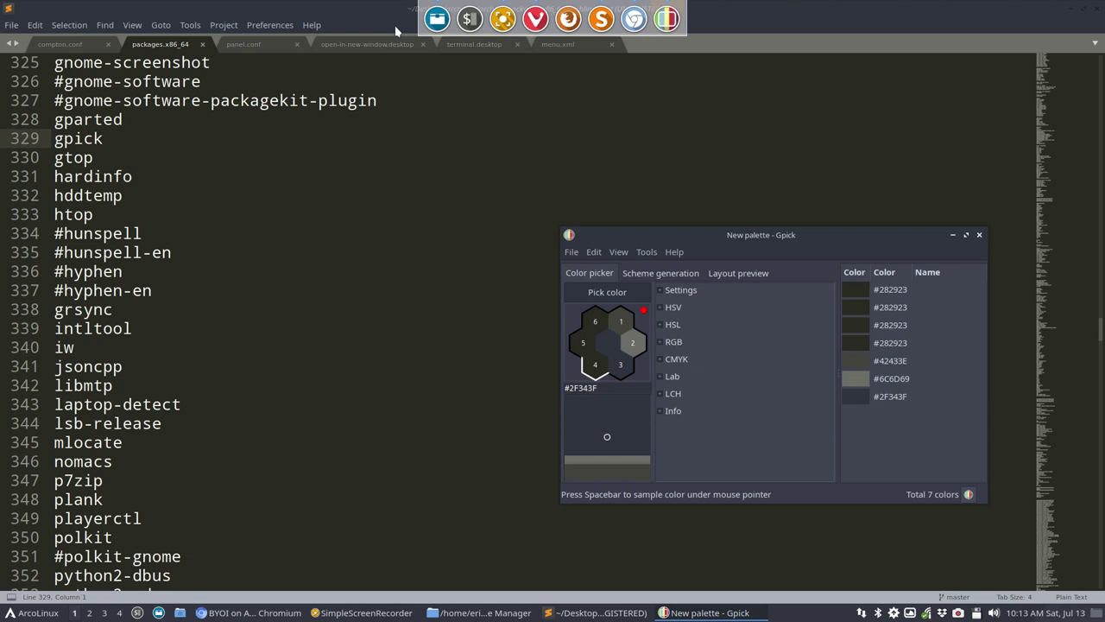
{"action": "key", "text": "space"}
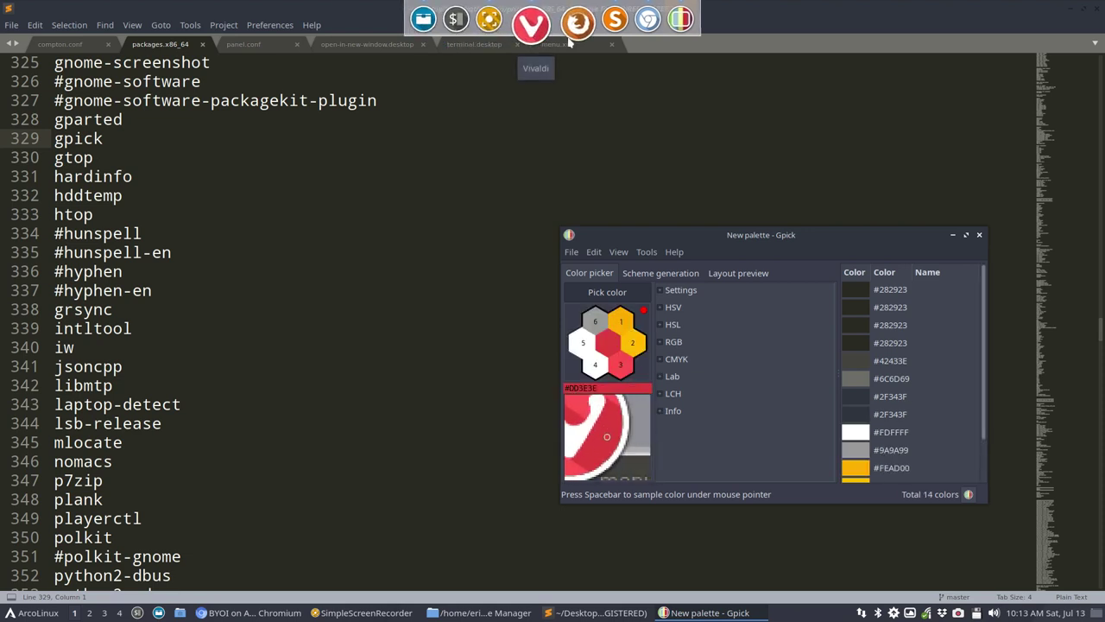
{"action": "key", "text": "space"}
{"action": "scroll", "coordinate": [929, 359], "scroll_direction": "down", "scroll_amount": 2}
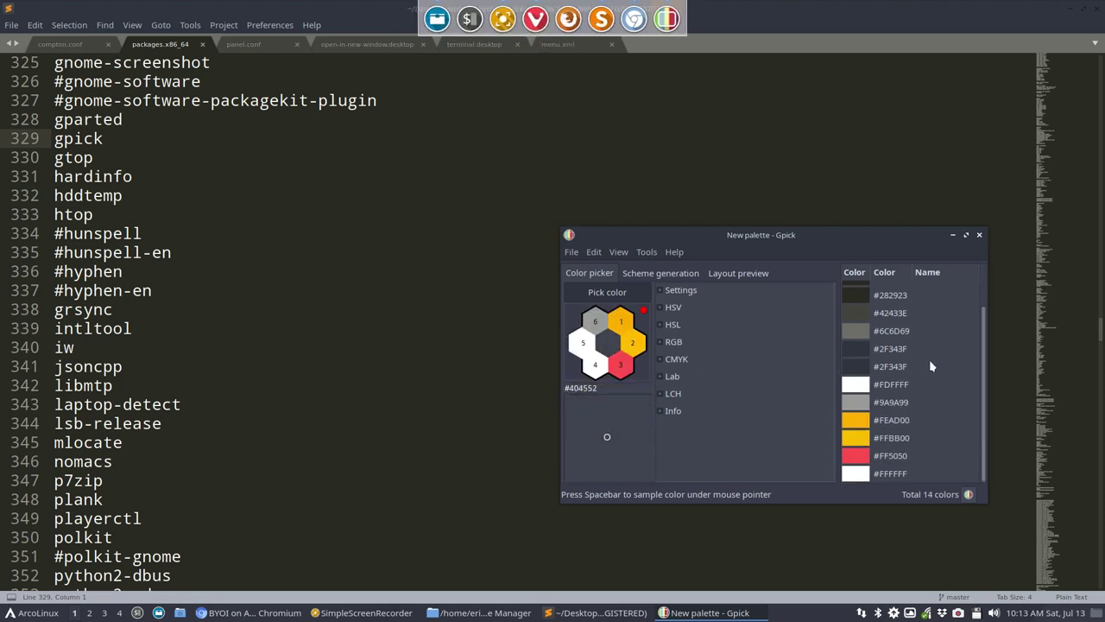
{"action": "left_click", "coordinate": [979, 235]}
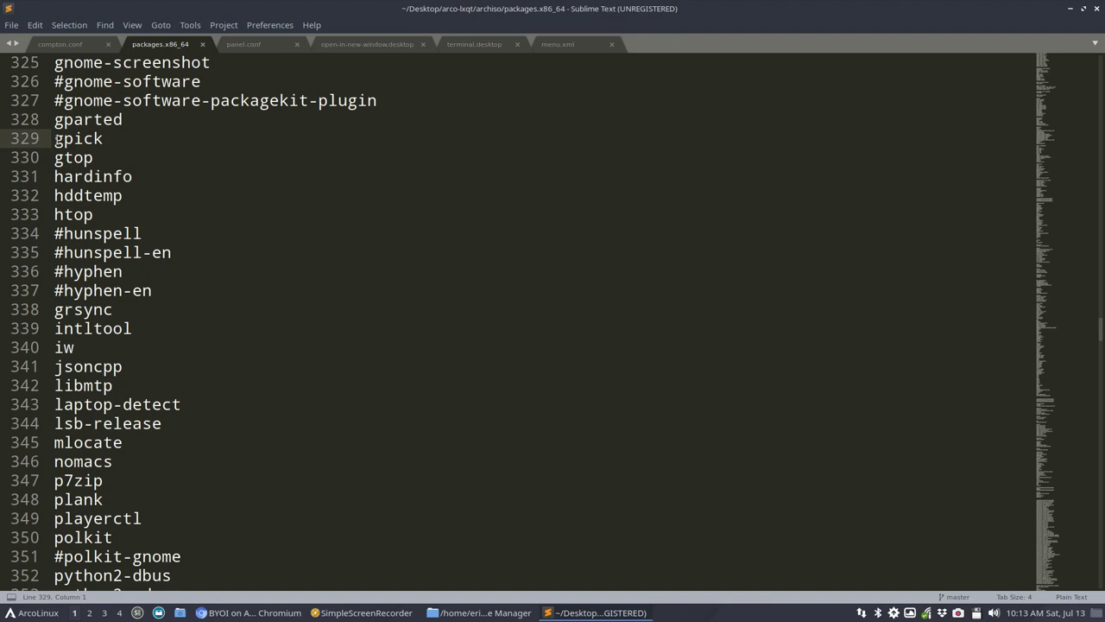
Change line 329 to '#gpick', save packages.x86_64, and close Sublime Text
{"action": "type", "text": "\""}
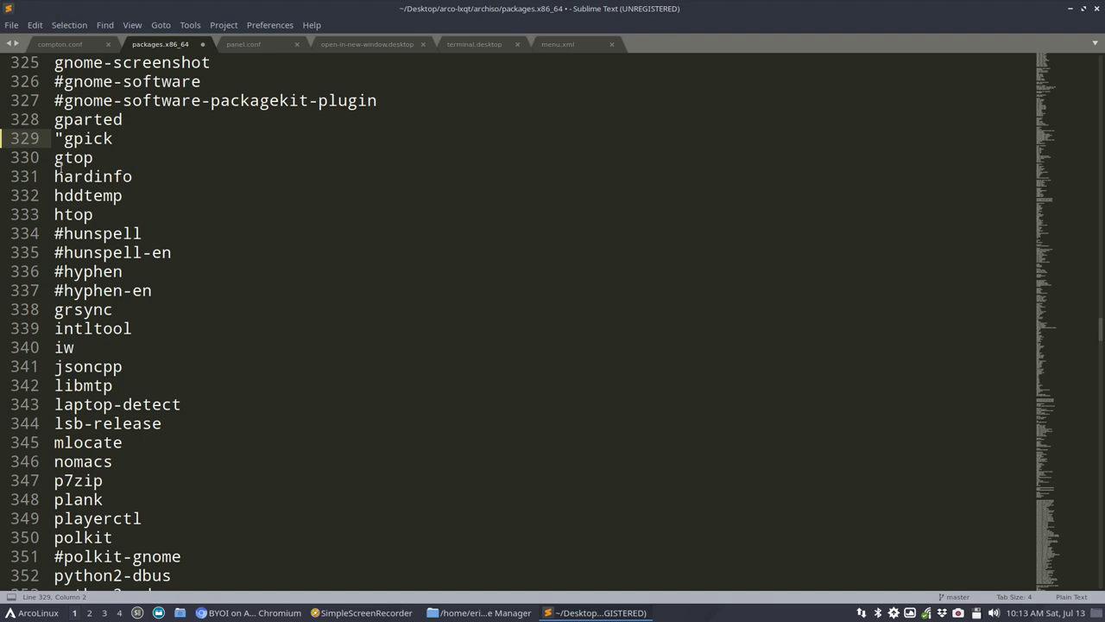
{"action": "key", "text": "BackSpace"}
{"action": "type", "text": "#"}
{"action": "key", "text": "ctrl+s"}
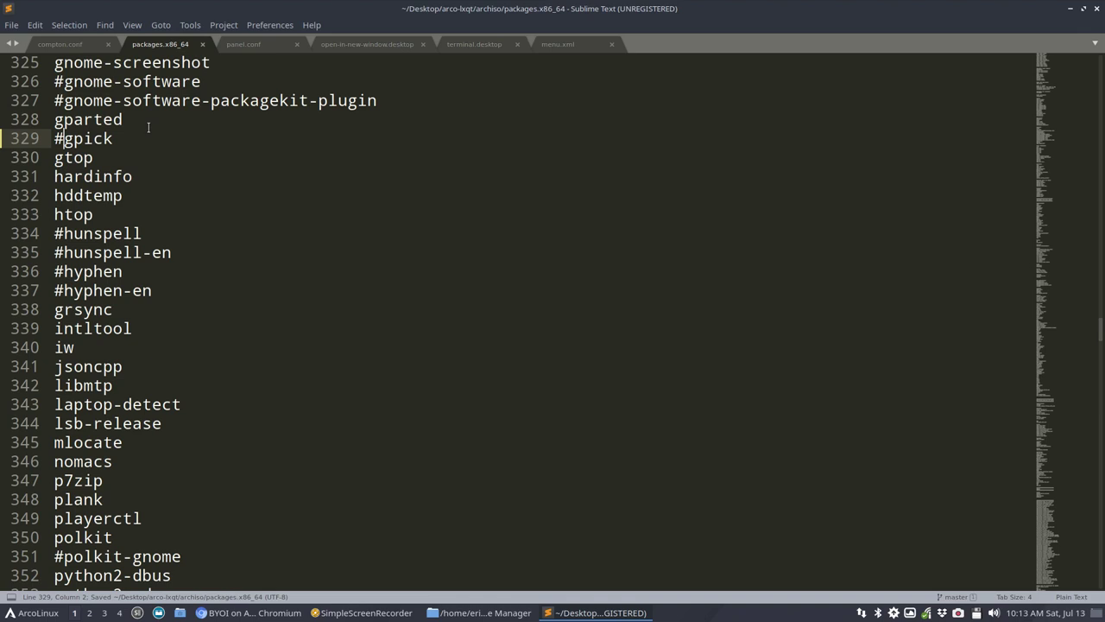
{"action": "left_click", "coordinate": [1098, 10]}
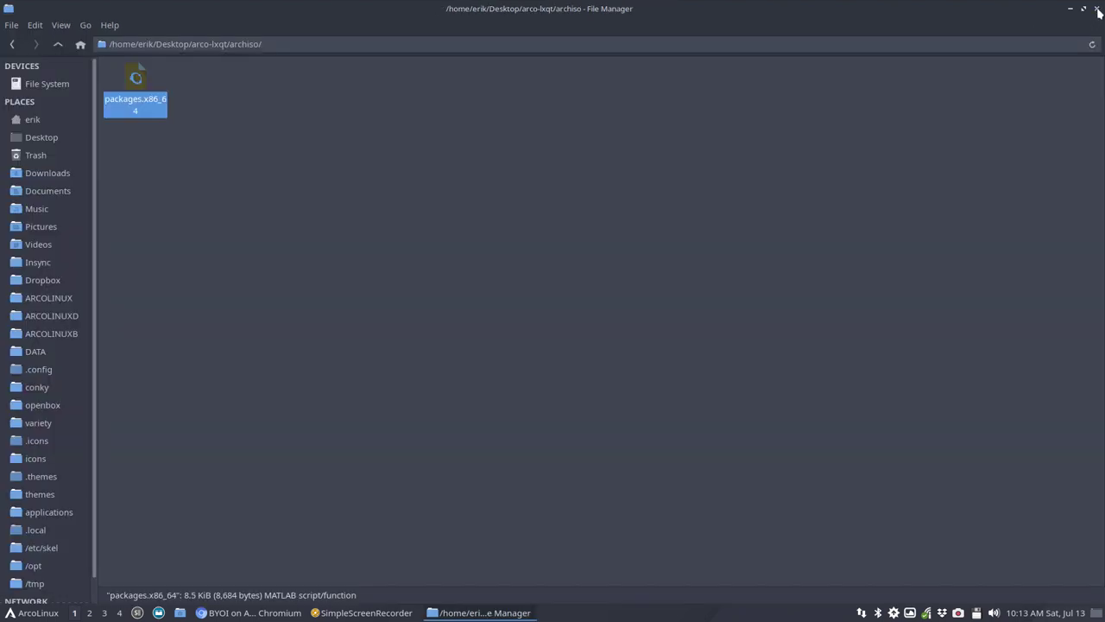
Check packages.x86_64 inside archiso, then return to the arco-lxqt folder
{"action": "left_click", "coordinate": [59, 46]}
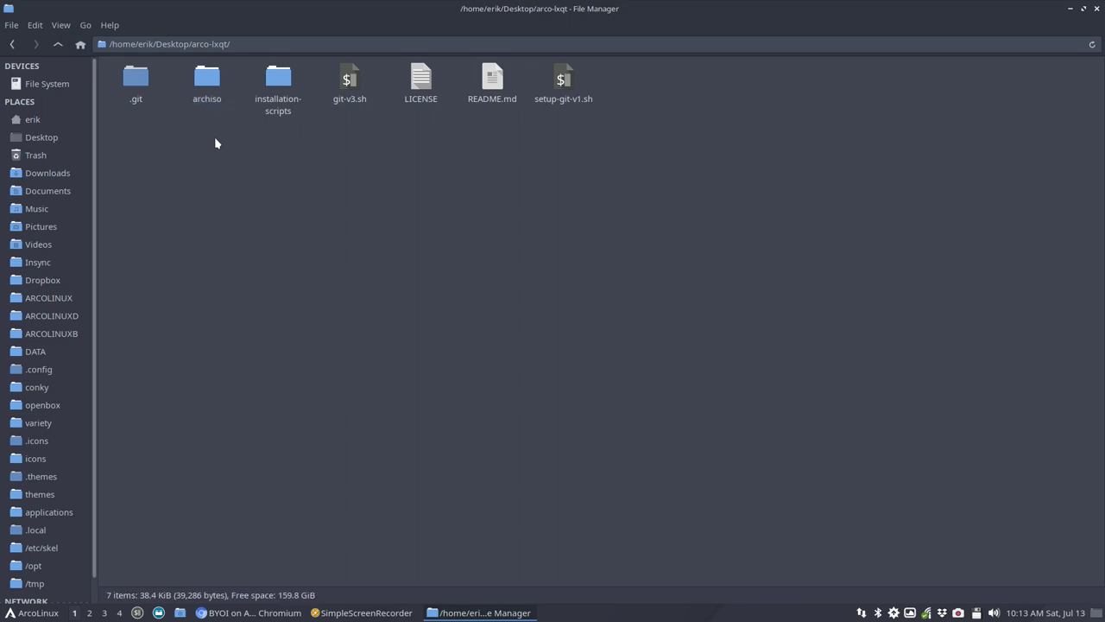
{"action": "double_click", "coordinate": [214, 78]}
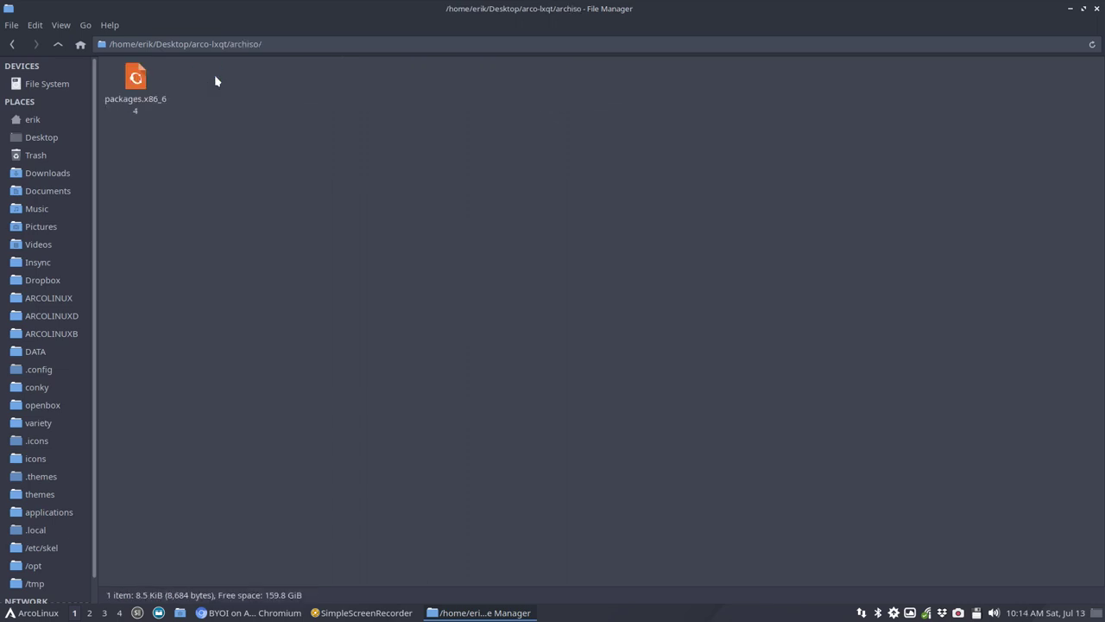
{"action": "left_click", "coordinate": [142, 80]}
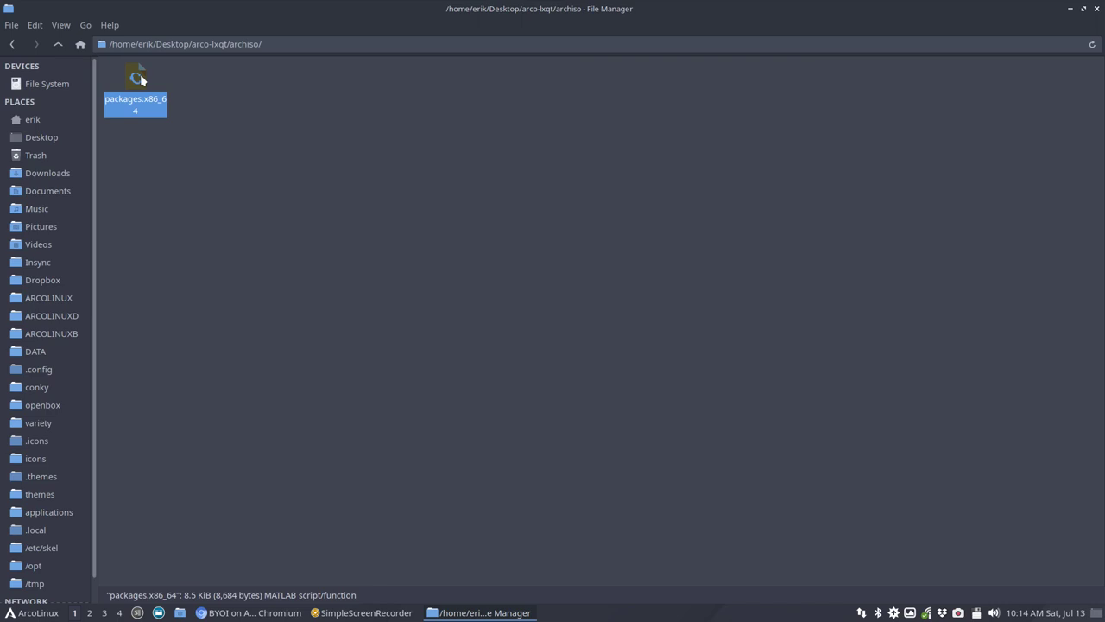
{"action": "left_click", "coordinate": [58, 44]}
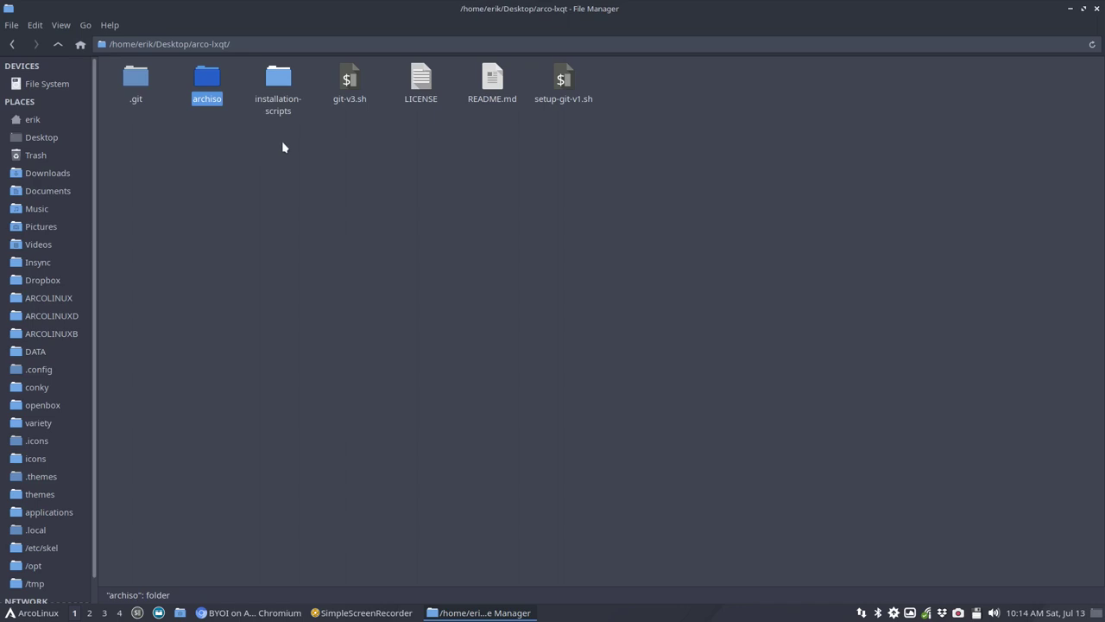
Open installation-scripts and inspect the build scripts, ending on 30-build-the-iso-local-v3.sh
{"action": "double_click", "coordinate": [282, 85]}
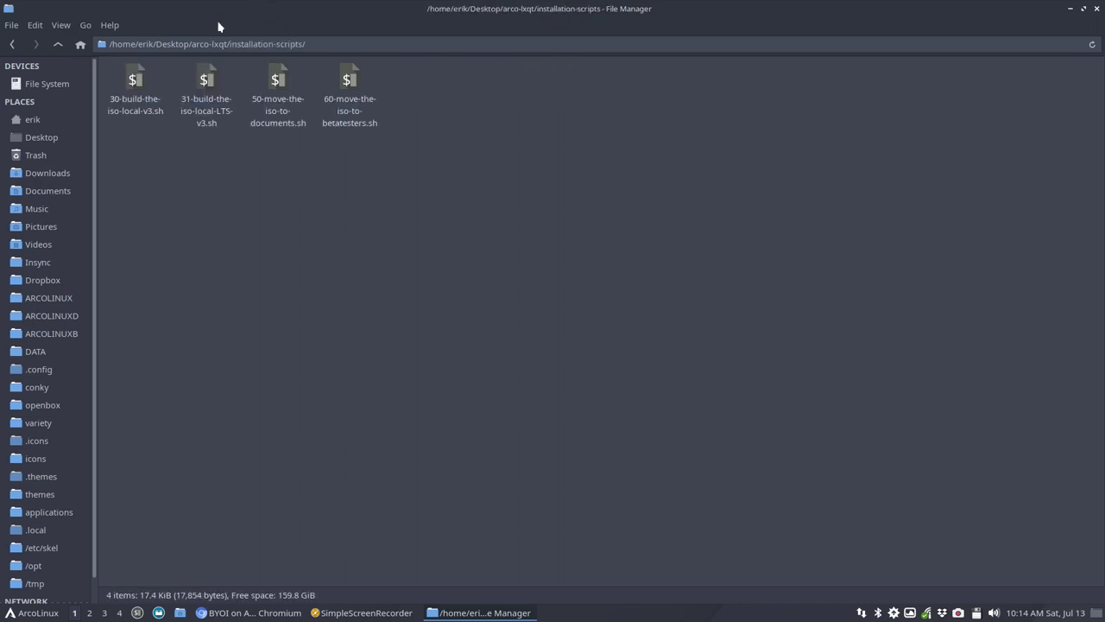
{"action": "left_click", "coordinate": [136, 114]}
{"action": "left_click", "coordinate": [207, 125]}
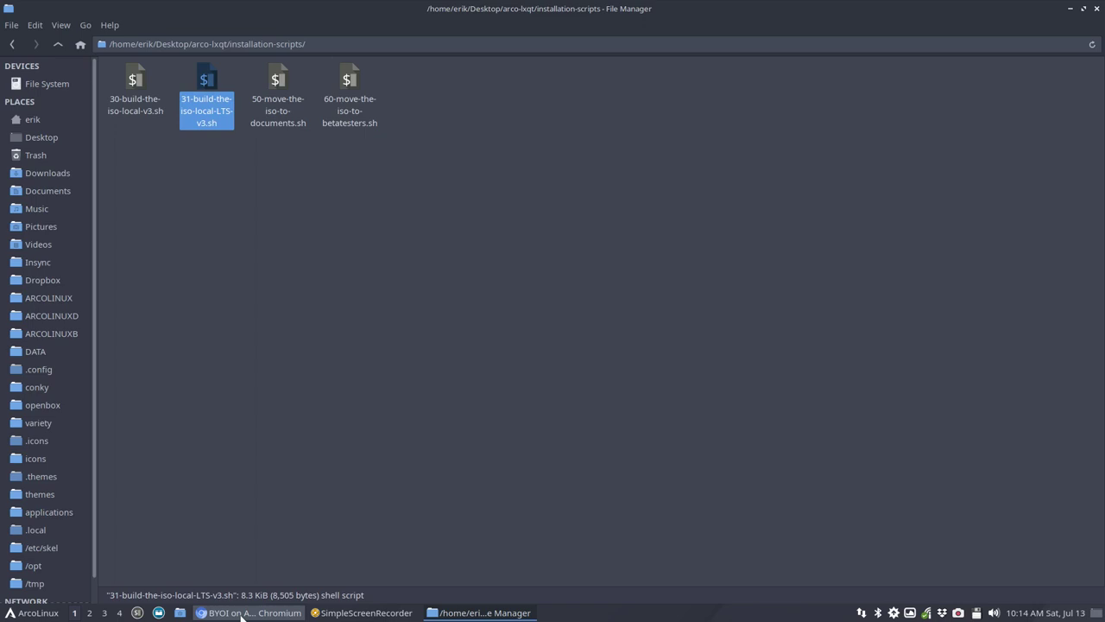
{"action": "left_click", "coordinate": [147, 167]}
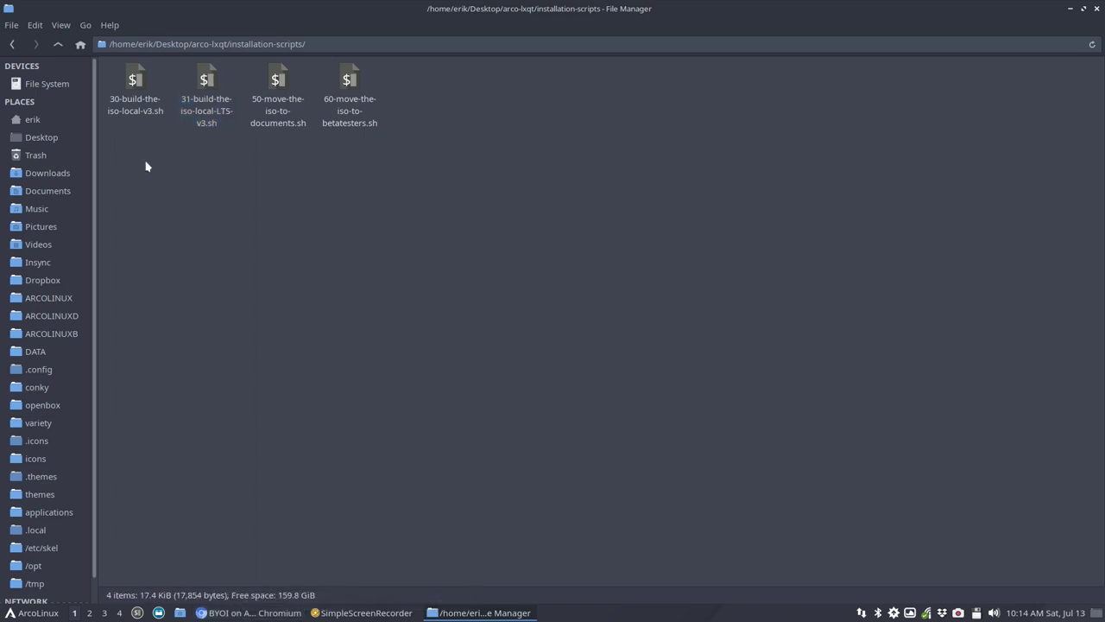
{"action": "left_click", "coordinate": [213, 113]}
{"action": "left_click", "coordinate": [201, 173]}
{"action": "left_click", "coordinate": [130, 74]}
Run ./30-build-the-iso-local-v3.sh in a terminal in installation-scripts, giving the sudo password
{"action": "right_click", "coordinate": [217, 196]}
{"action": "left_click", "coordinate": [289, 262]}
{"action": "type", "text": "./3"}
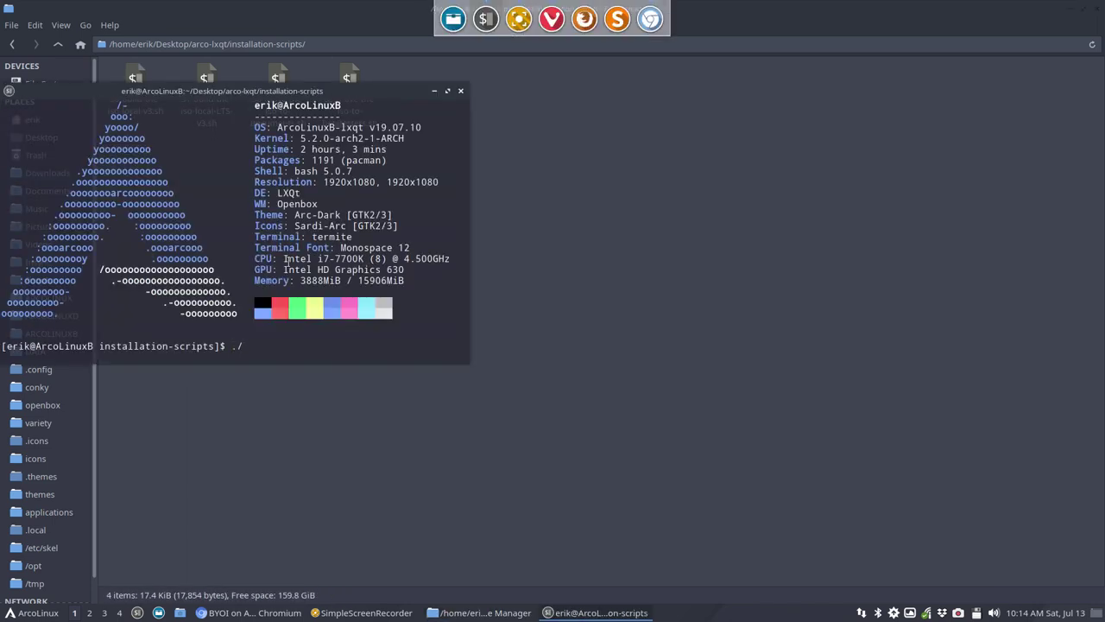
{"action": "type", "text": "0"}
{"action": "key", "text": "Tab"}
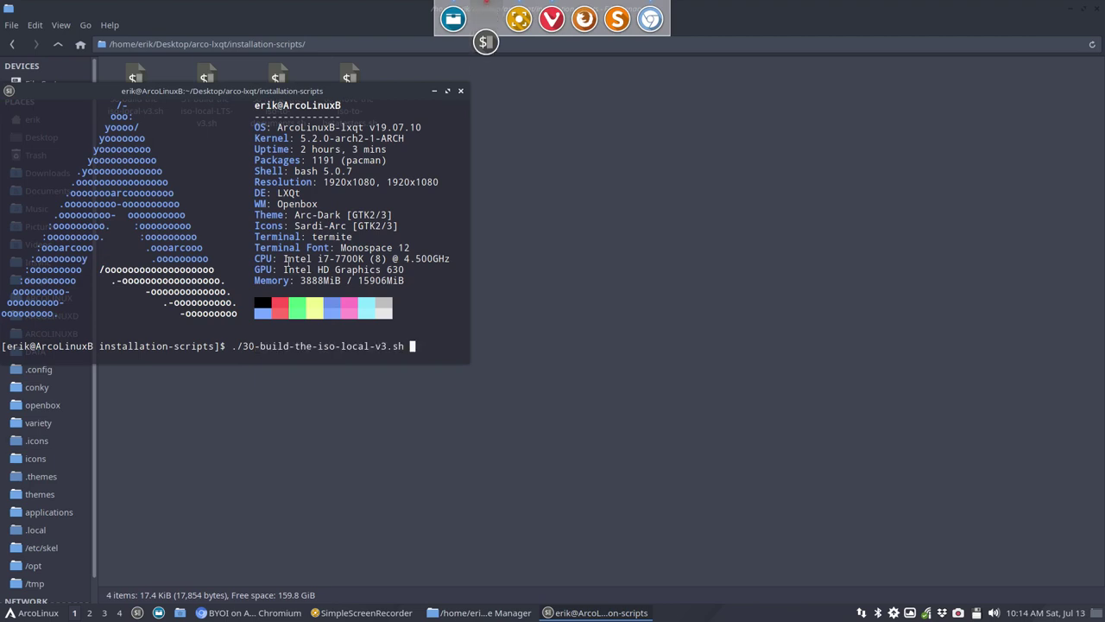
{"action": "key", "text": "Return"}
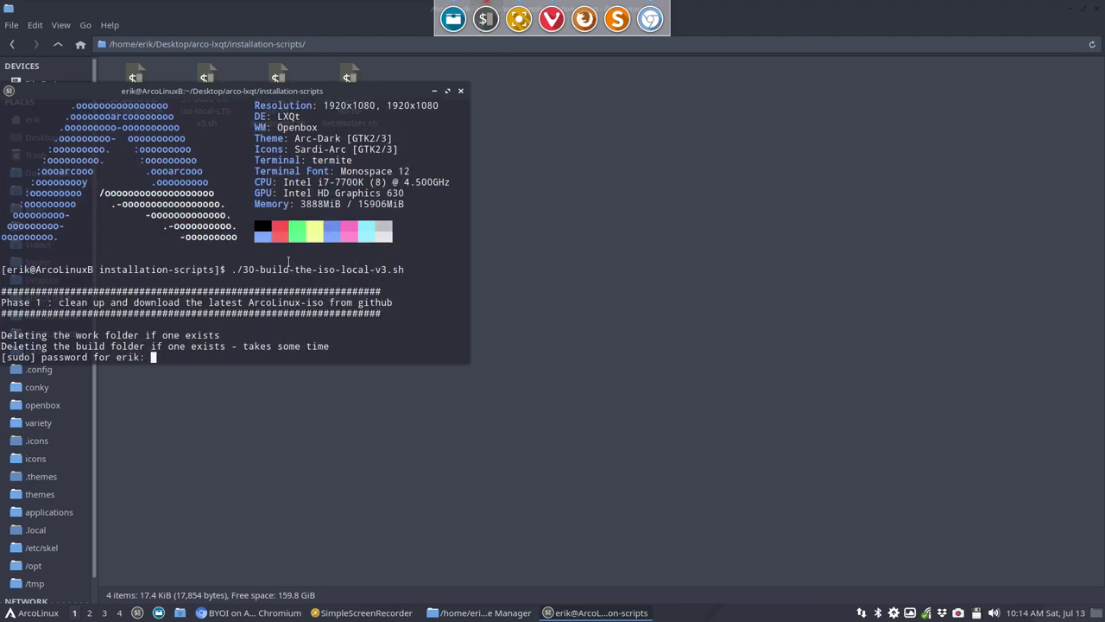
{"action": "key", "text": "Return"}
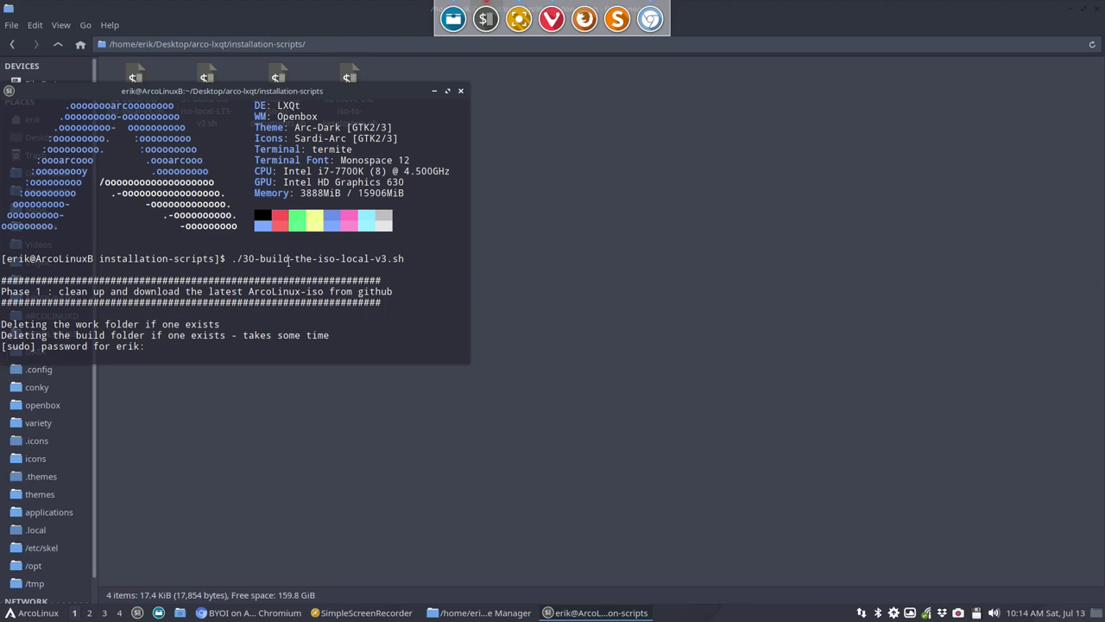
{"action": "left_click_drag", "start_coordinate": [253, 93], "coordinate": [809, 170]}
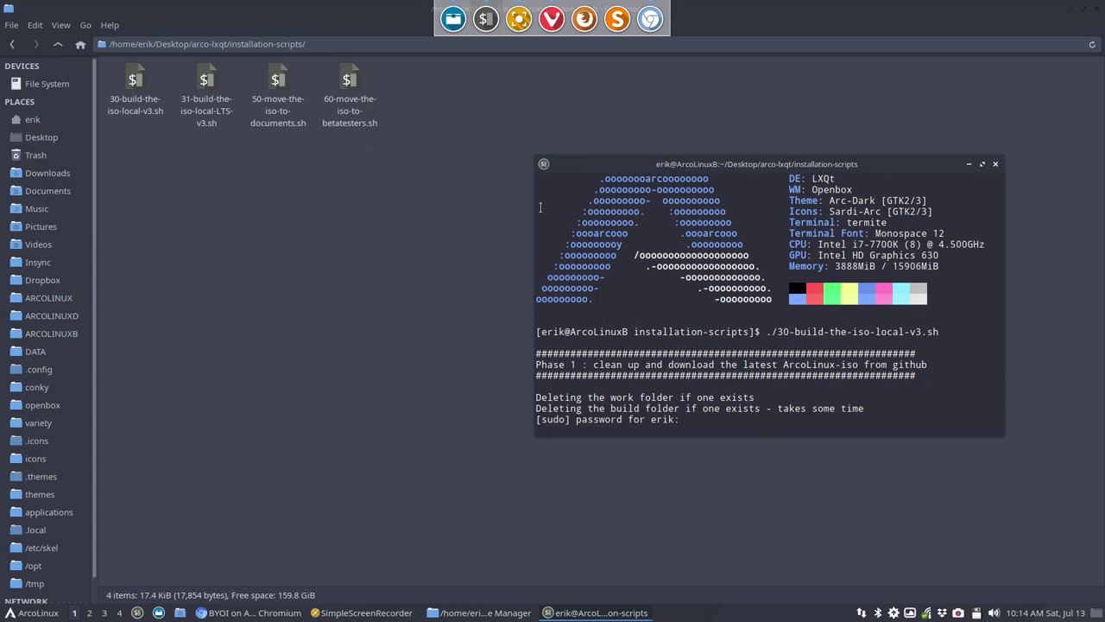
Tile the file manager to the top-left and the terminal to the right half while the build finishes
{"action": "left_click", "coordinate": [462, 339]}
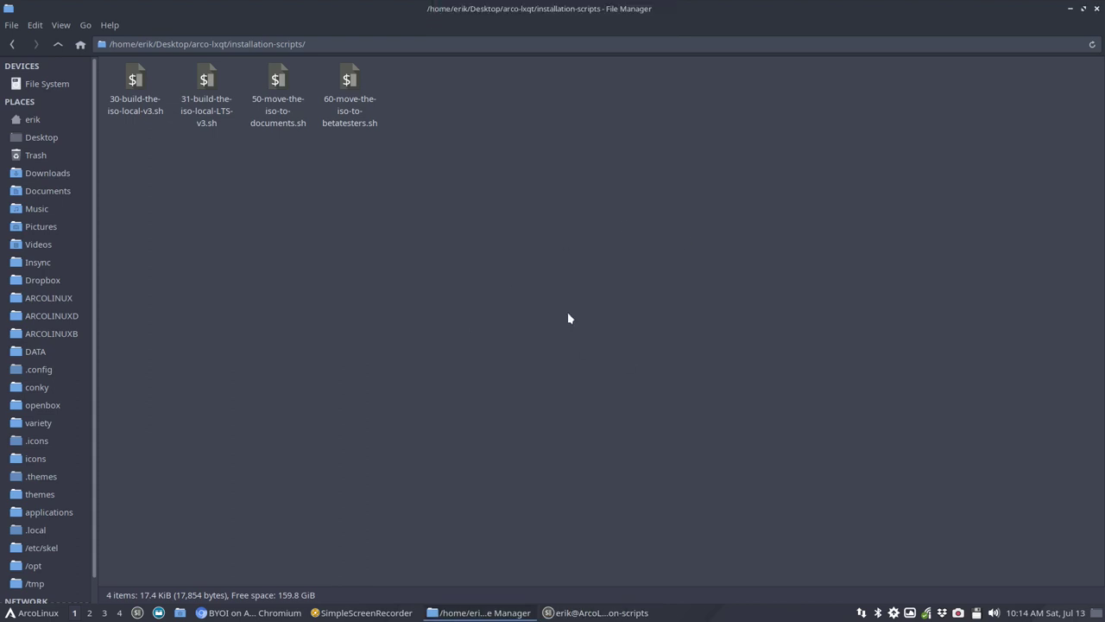
{"action": "key", "text": "super+Left"}
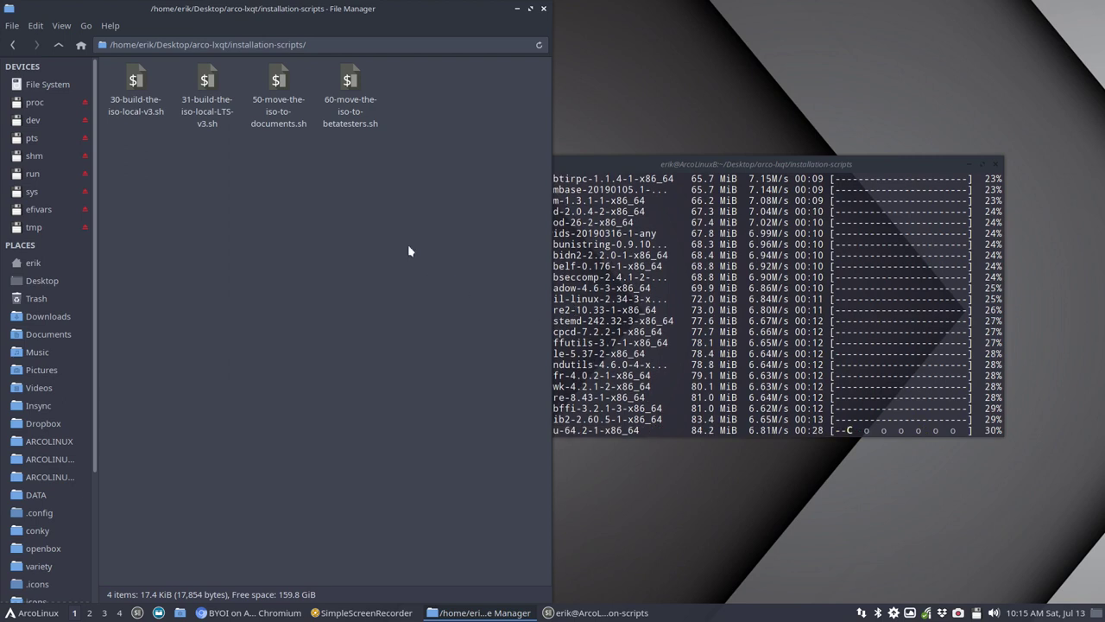
{"action": "left_click", "coordinate": [616, 167]}
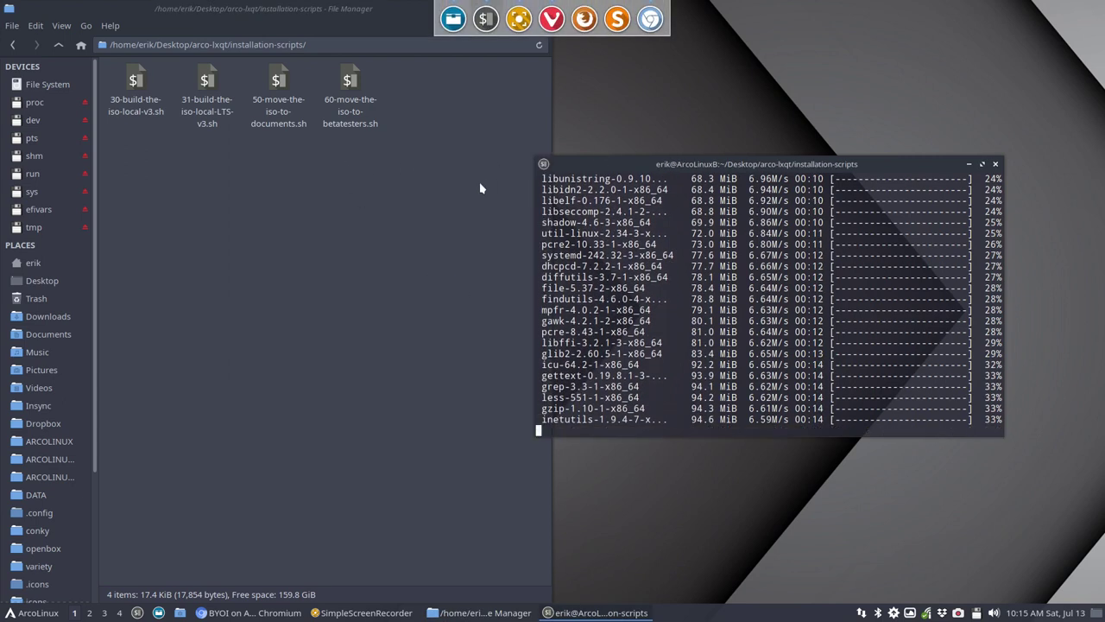
{"action": "left_click", "coordinate": [605, 166]}
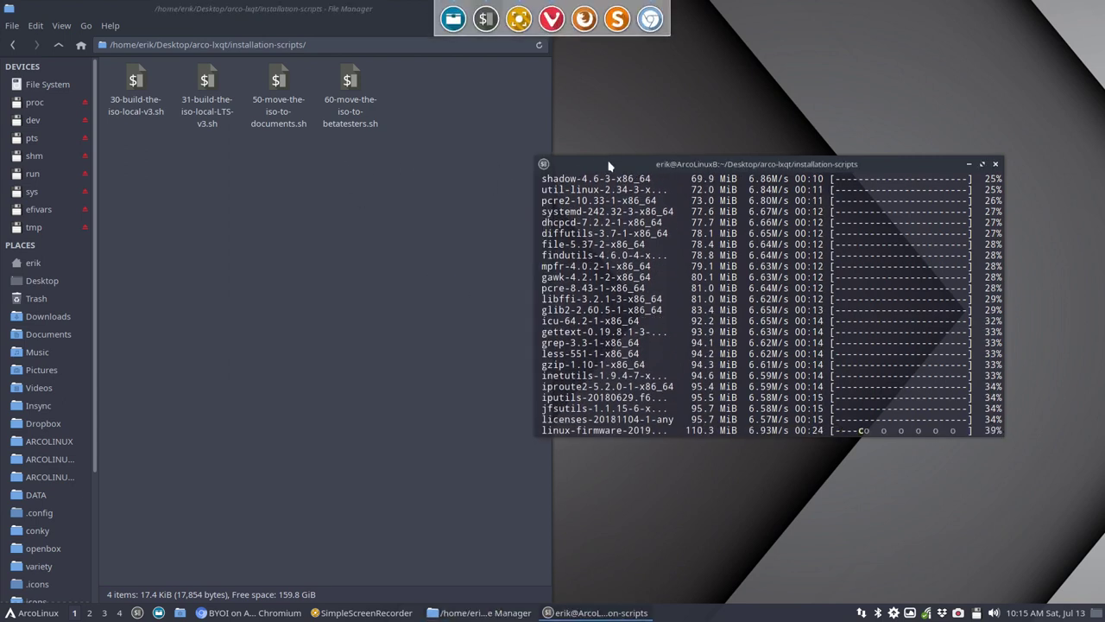
{"action": "key", "text": "super+Right"}
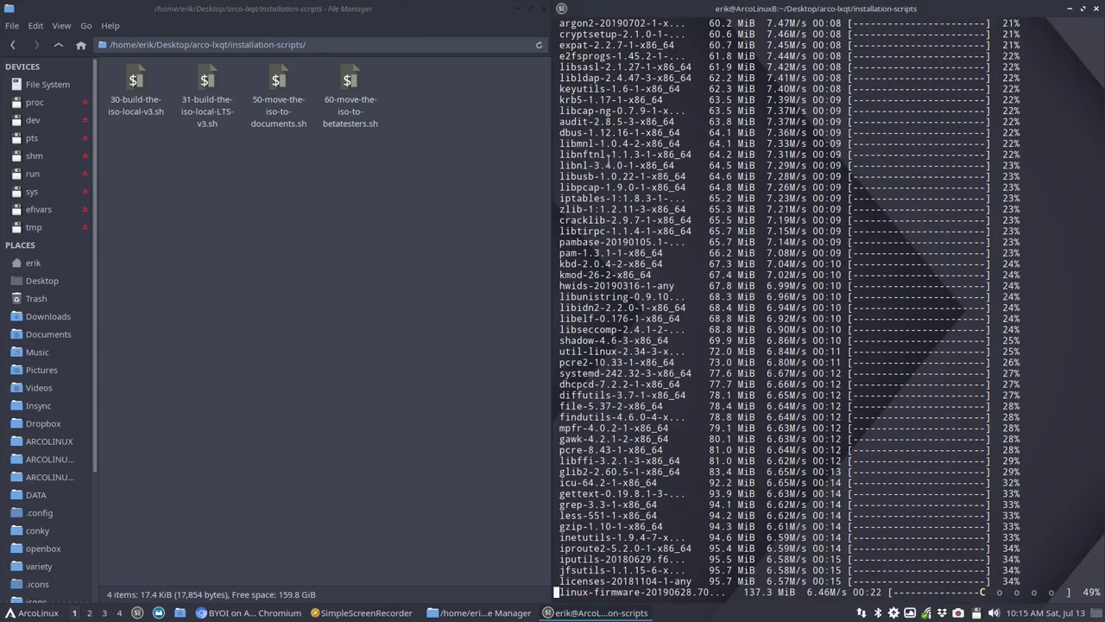
{"action": "key", "text": "super+Up"}
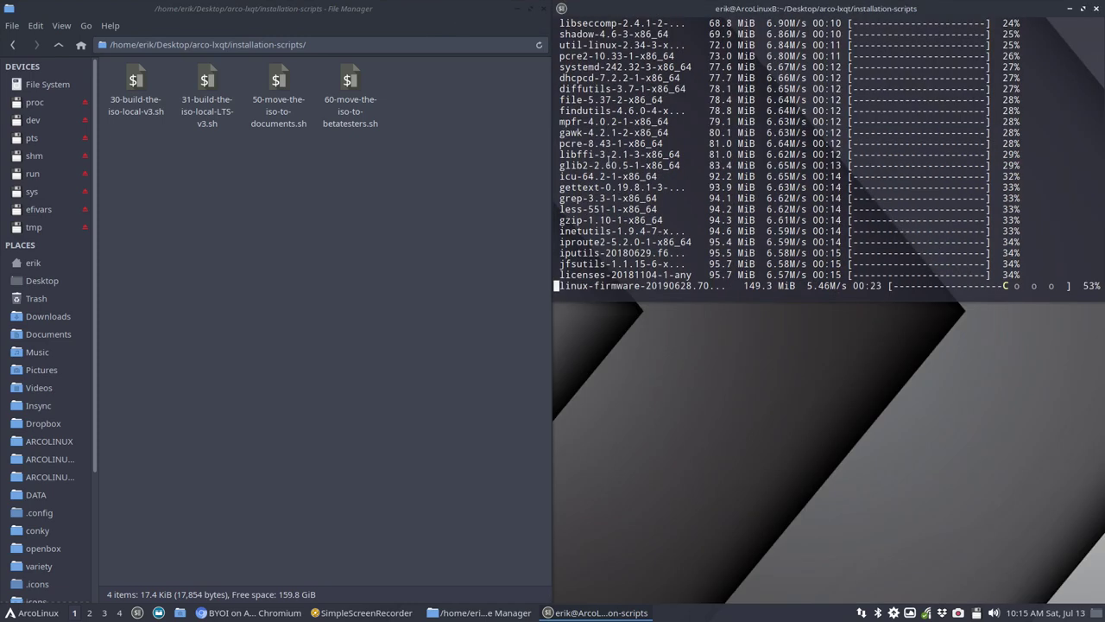
{"action": "key", "text": "super+Down"}
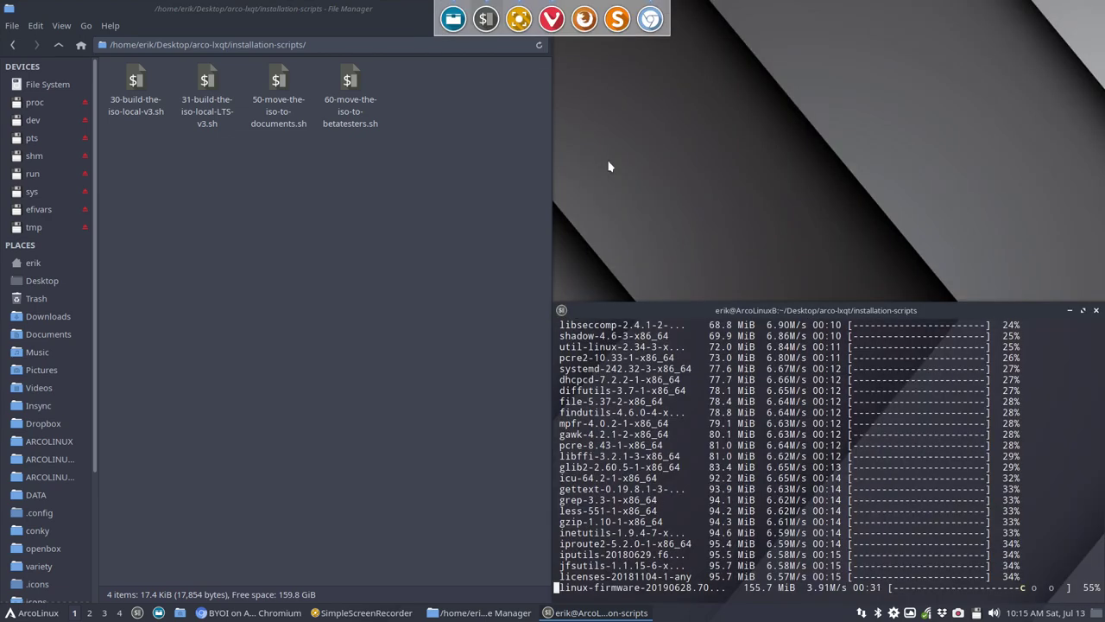
{"action": "key", "text": "super+Up"}
{"action": "left_click", "coordinate": [246, 193]}
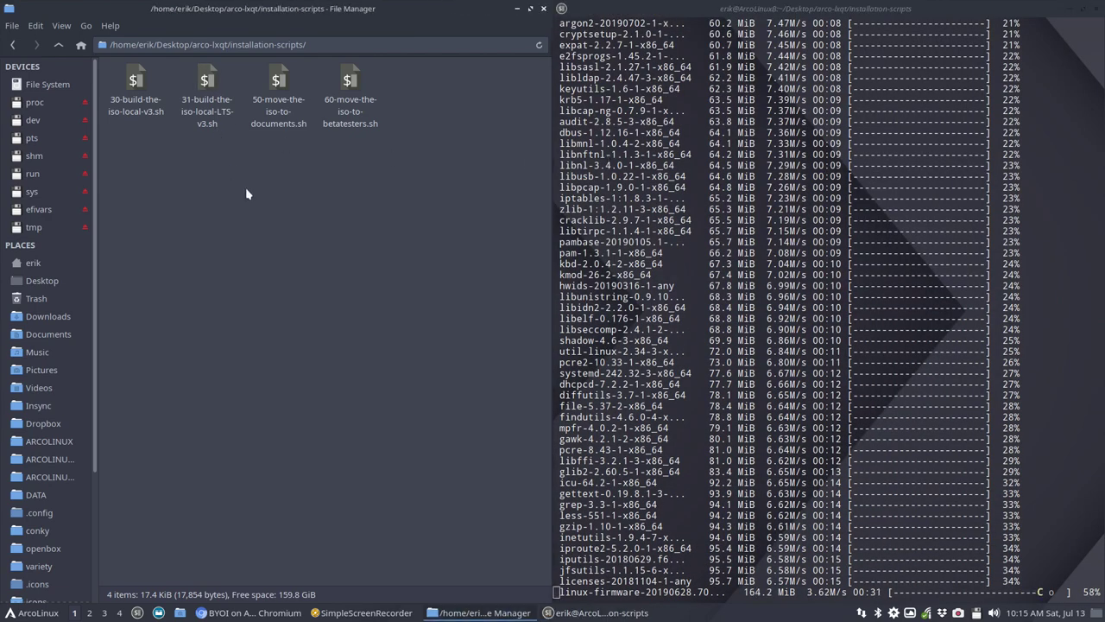
{"action": "key", "text": "super+Up"}
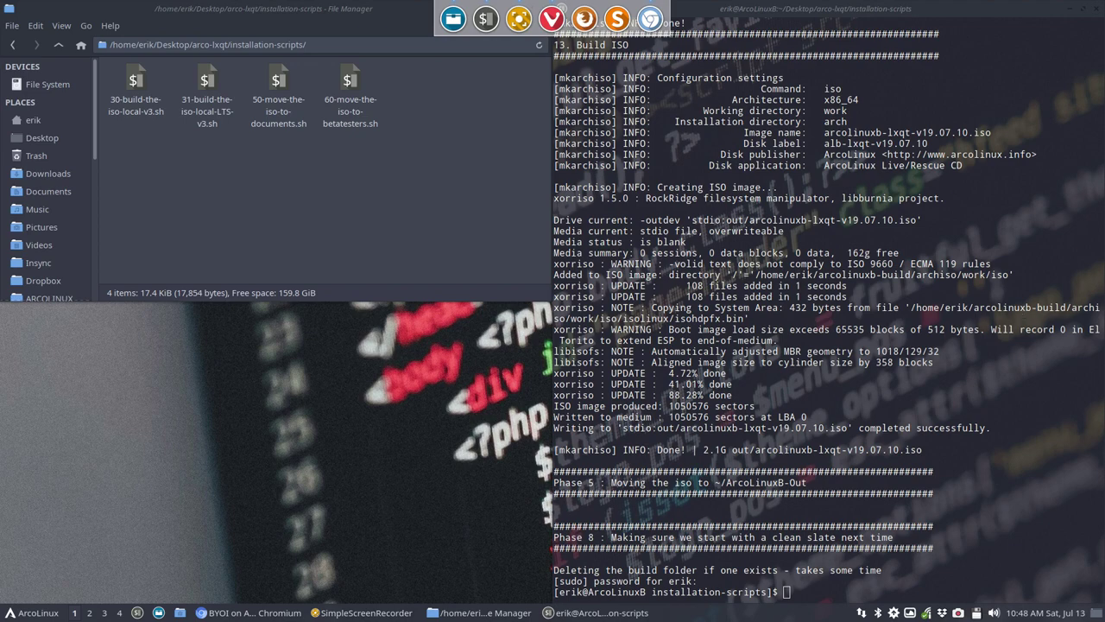
Close the finished terminal and show the home folder maximized, with hidden files hidden
{"action": "left_click", "coordinate": [1096, 10]}
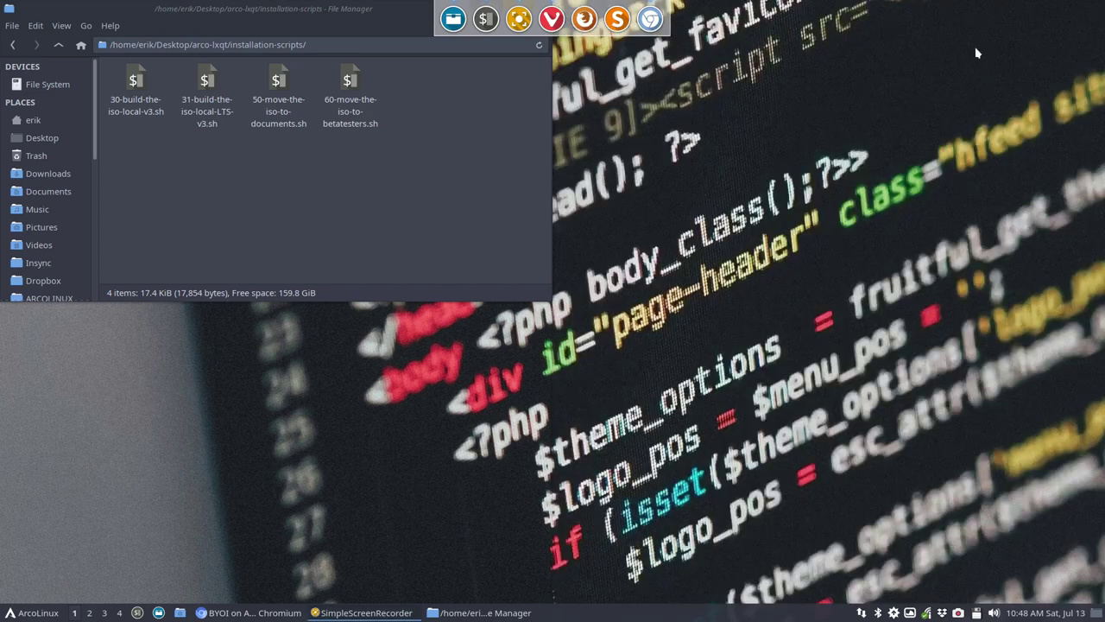
{"action": "double_click", "coordinate": [300, 12]}
{"action": "left_click", "coordinate": [34, 121]}
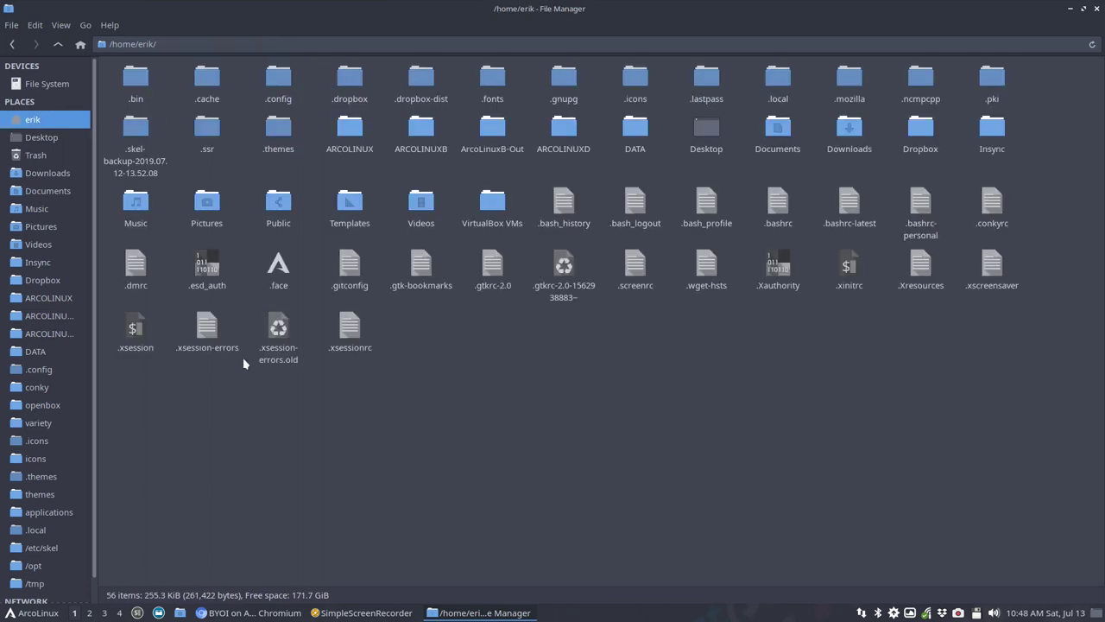
{"action": "key", "text": "ctrl+h"}
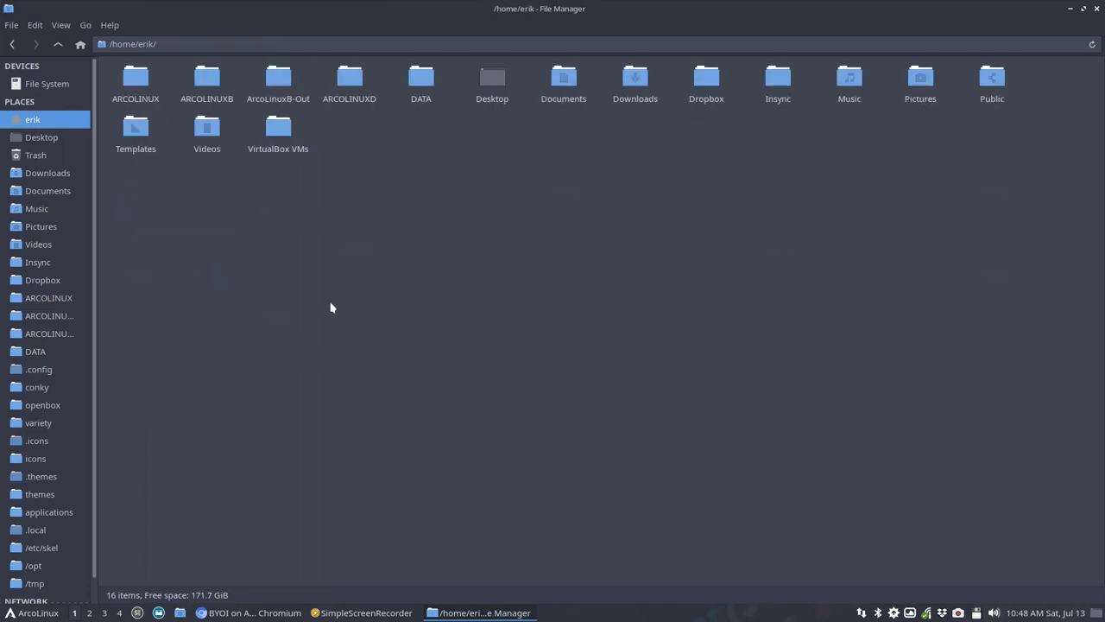
Open ArcoLinuxB-Out and select the 2.0 GiB arcolinuxb-lxqt-v19.07.10.iso image
{"action": "left_click", "coordinate": [283, 82]}
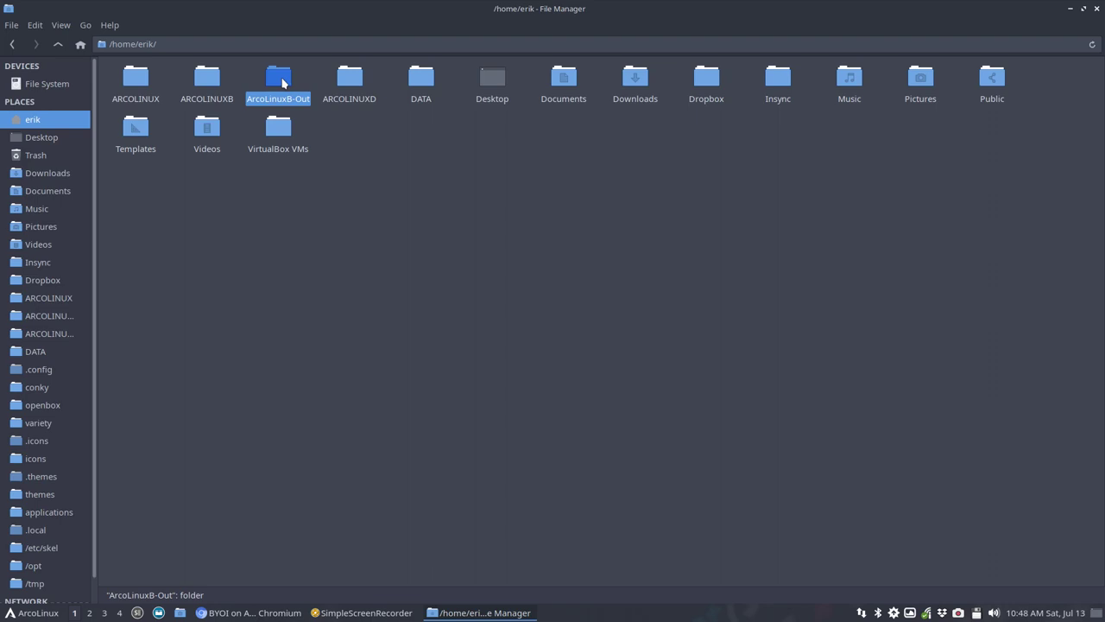
{"action": "double_click", "coordinate": [282, 82]}
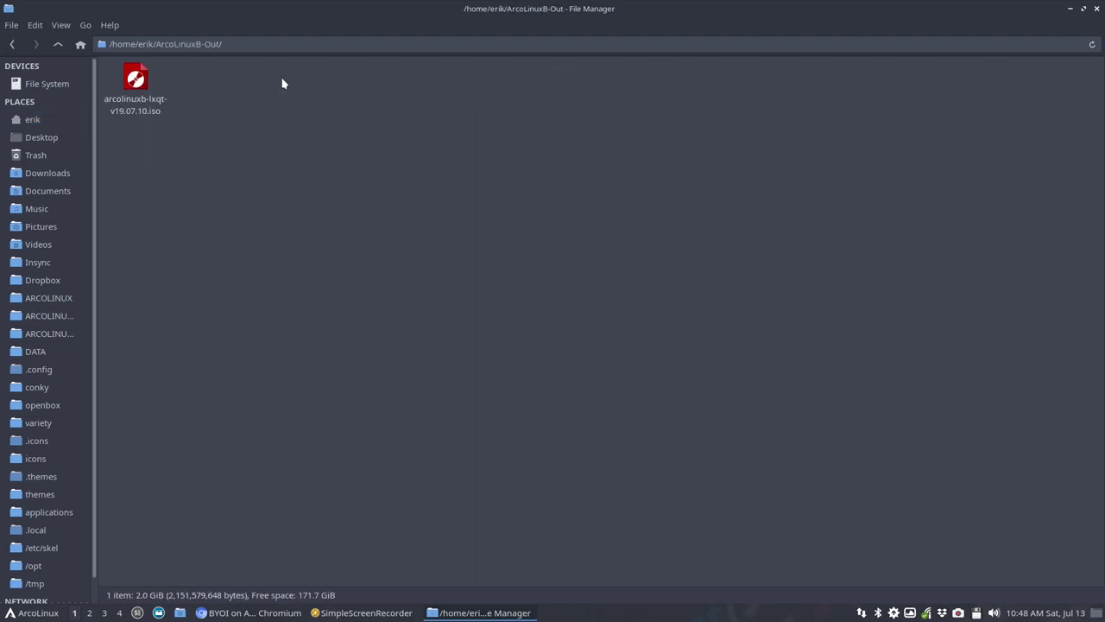
{"action": "left_click", "coordinate": [139, 91]}
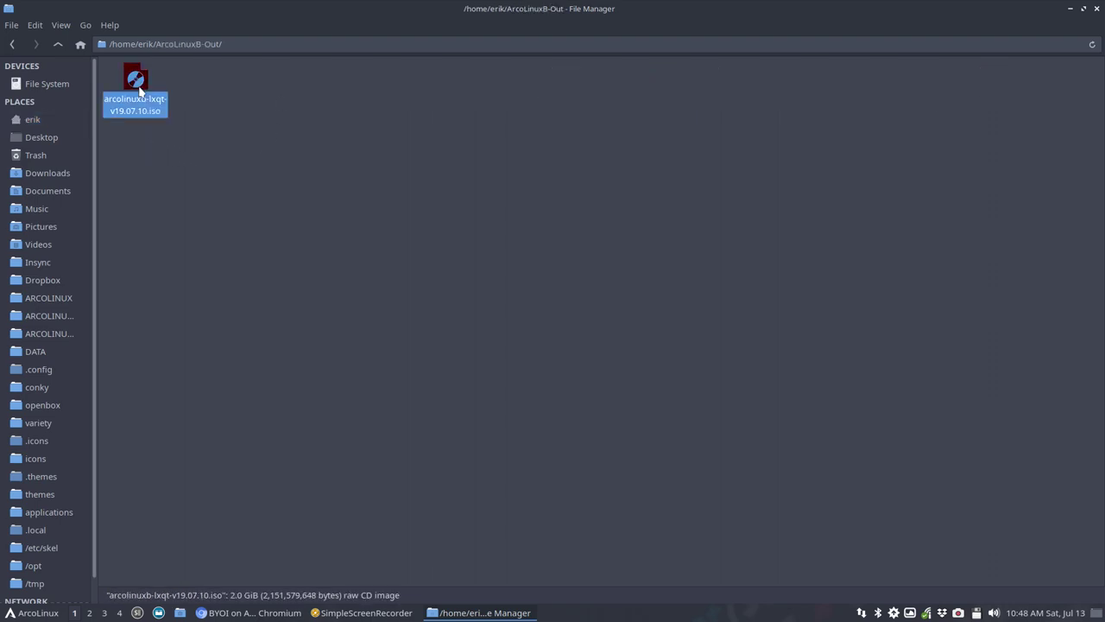